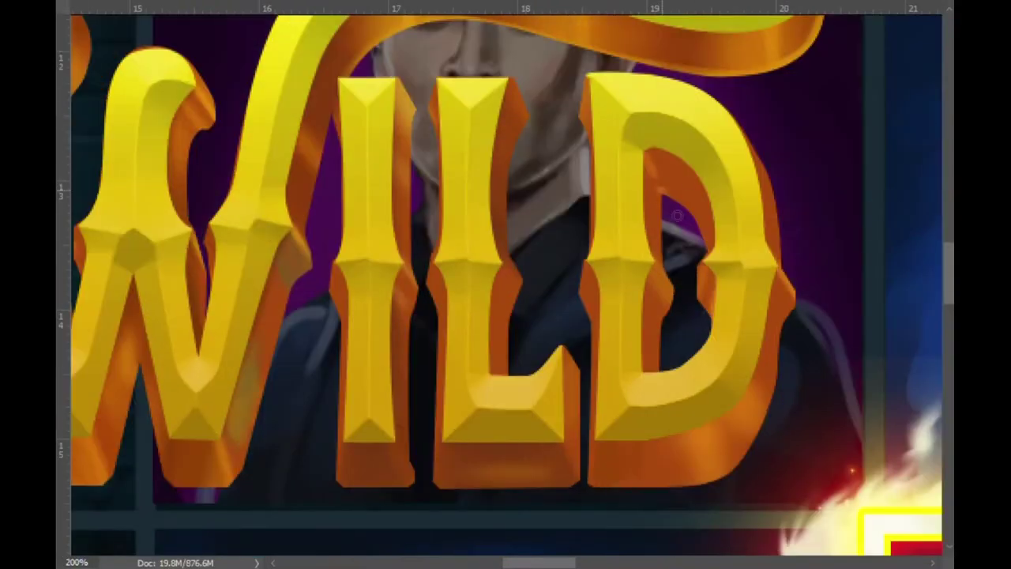
Step: Paint glossy light streaks across the orange bevel of the W's curled serif
{"action": "scroll", "coordinate": [655, 399], "scroll_direction": "left", "scroll_amount": 3}
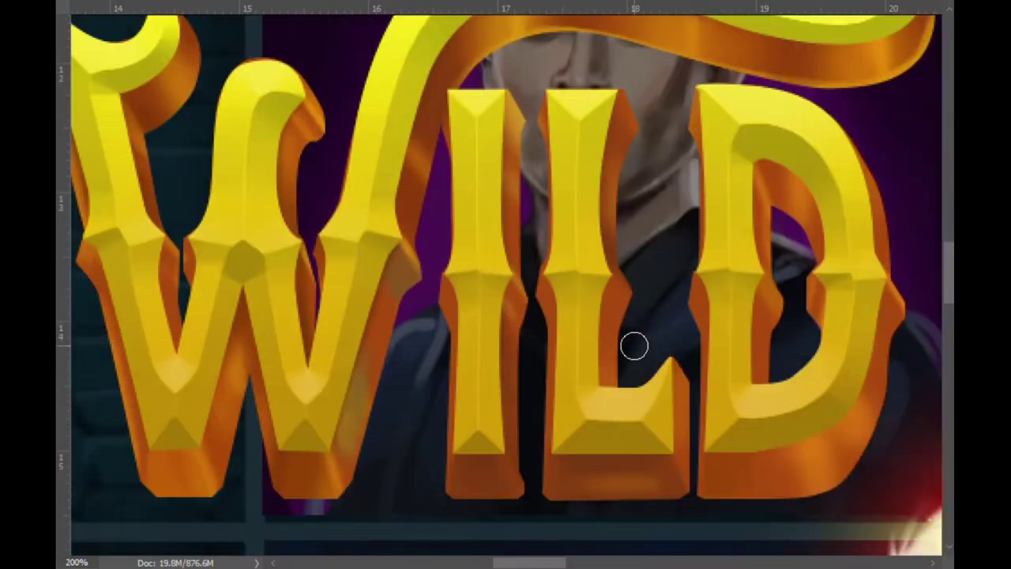
{"action": "scroll", "coordinate": [537, 235], "scroll_direction": "down", "scroll_amount": 5}
{"action": "scroll", "coordinate": [490, 341], "scroll_direction": "up", "scroll_amount": 5}
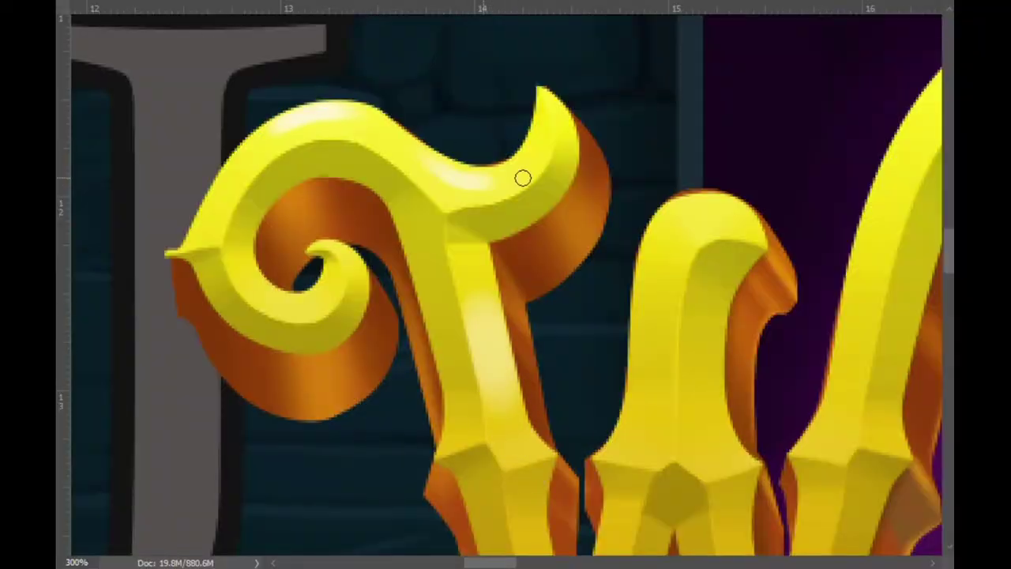
{"action": "left_click_drag", "start_coordinate": [684, 448], "coordinate": [696, 365]}
{"action": "scroll", "coordinate": [415, 139], "scroll_direction": "down", "scroll_amount": 3}
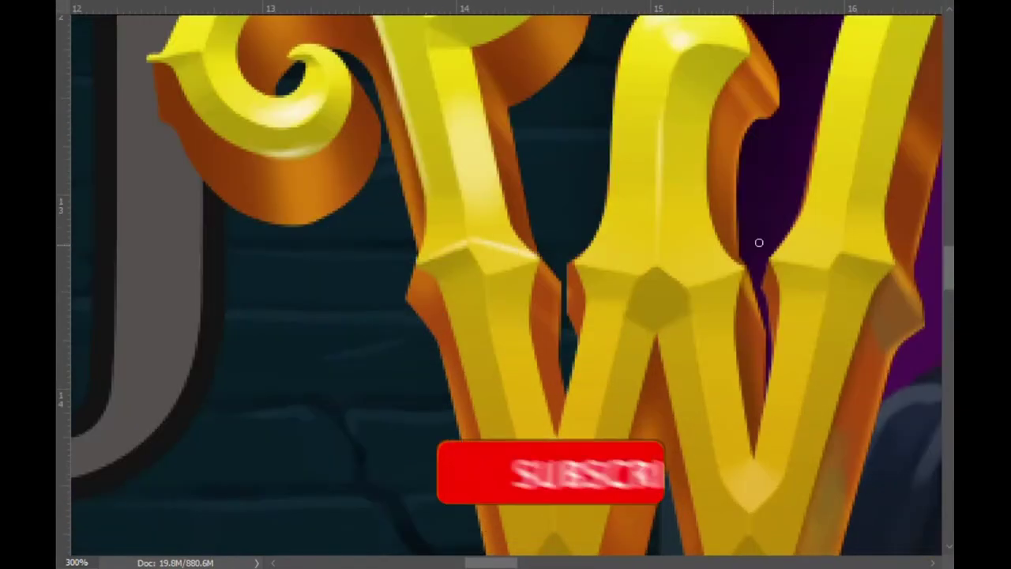
{"action": "scroll", "coordinate": [548, 369], "scroll_direction": "down", "scroll_amount": 2}
{"action": "scroll", "coordinate": [522, 264], "scroll_direction": "up", "scroll_amount": 1}
{"action": "scroll", "coordinate": [712, 221], "scroll_direction": "up", "scroll_amount": 3}
{"action": "scroll", "coordinate": [526, 237], "scroll_direction": "up", "scroll_amount": 2}
{"action": "scroll", "coordinate": [467, 380], "scroll_direction": "down", "scroll_amount": 2}
{"action": "scroll", "coordinate": [749, 344], "scroll_direction": "down", "scroll_amount": 1}
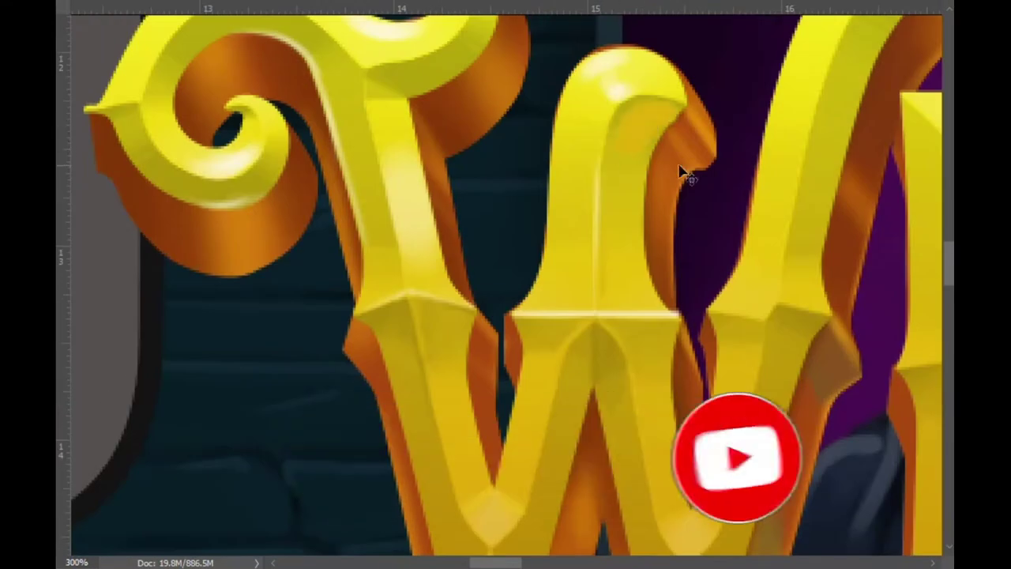
{"action": "scroll", "coordinate": [562, 352], "scroll_direction": "down", "scroll_amount": 2}
{"action": "scroll", "coordinate": [669, 271], "scroll_direction": "up", "scroll_amount": 4}
{"action": "scroll", "coordinate": [542, 226], "scroll_direction": "down", "scroll_amount": 1}
Step: Resize the brush and add a bright yellow rim along the curl's edges
{"action": "key", "text": "bracketright"}
{"action": "key", "text": "bracketright"}
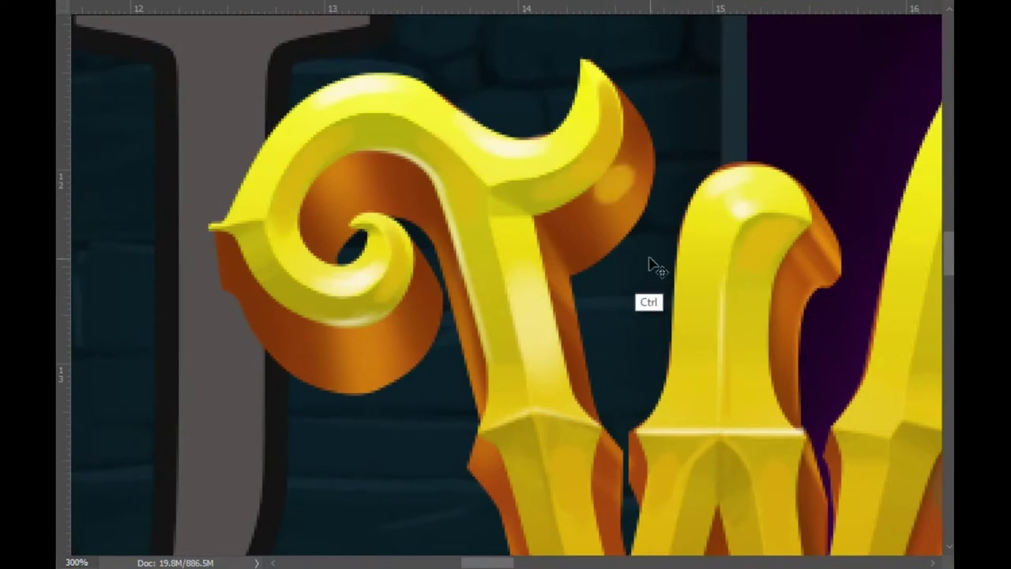
{"action": "key", "text": "bracketleft"}
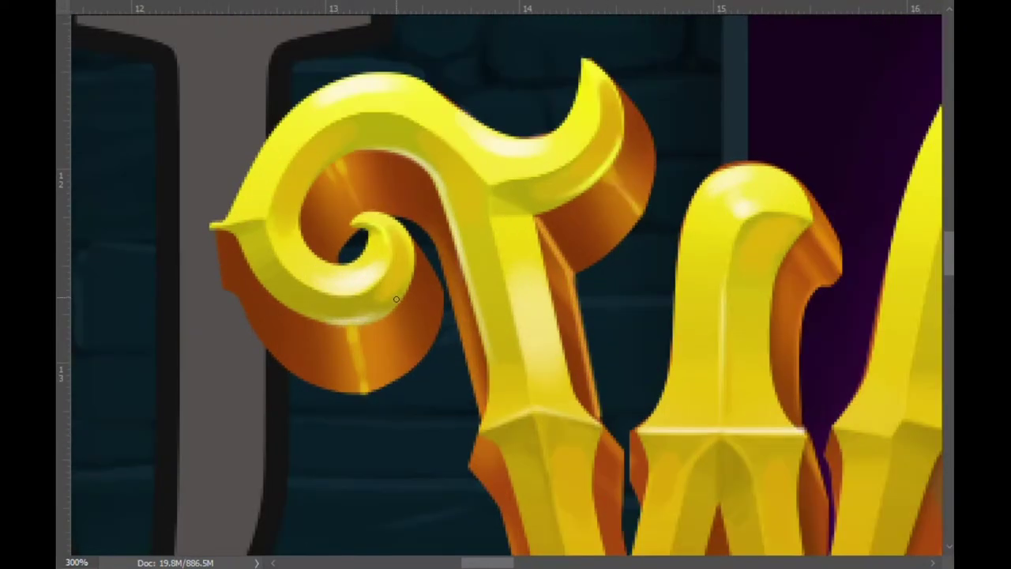
{"action": "scroll", "coordinate": [476, 199], "scroll_direction": "up", "scroll_amount": 1}
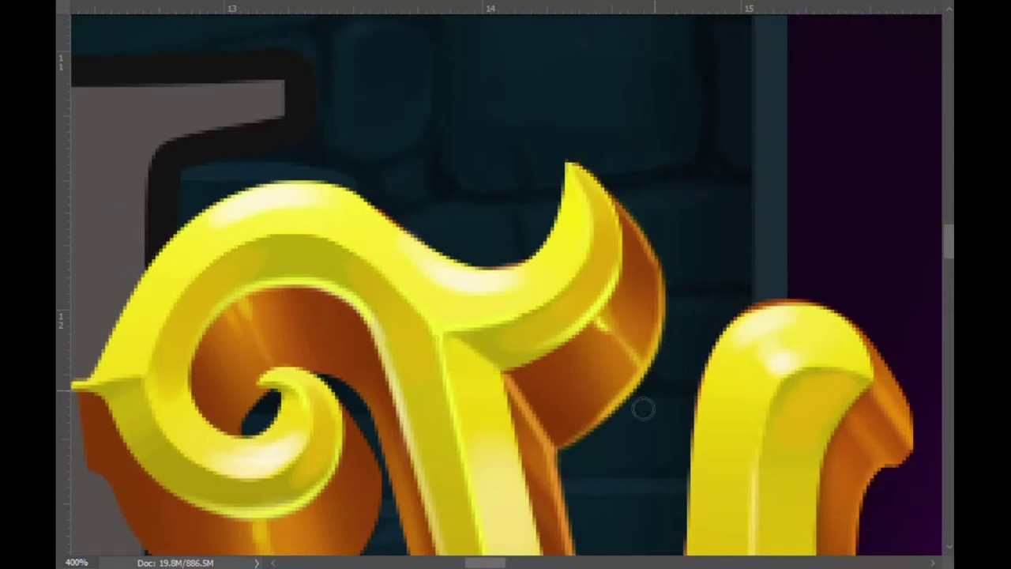
{"action": "scroll", "coordinate": [644, 408], "scroll_direction": "down", "scroll_amount": 1}
{"action": "scroll", "coordinate": [343, 356], "scroll_direction": "left", "scroll_amount": 3}
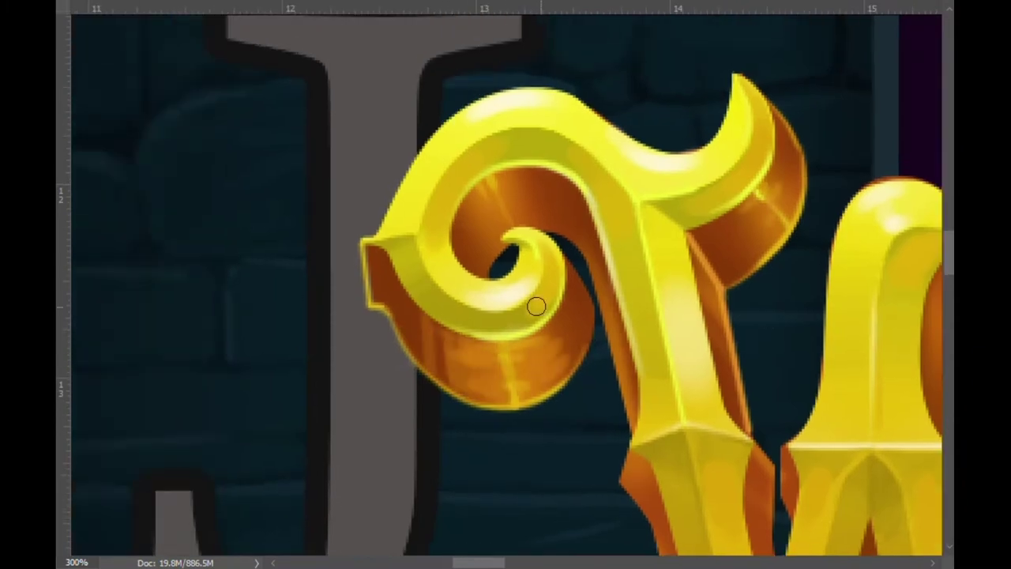
{"action": "scroll", "coordinate": [536, 306], "scroll_direction": "down", "scroll_amount": 4}
{"action": "scroll", "coordinate": [432, 269], "scroll_direction": "up", "scroll_amount": 3}
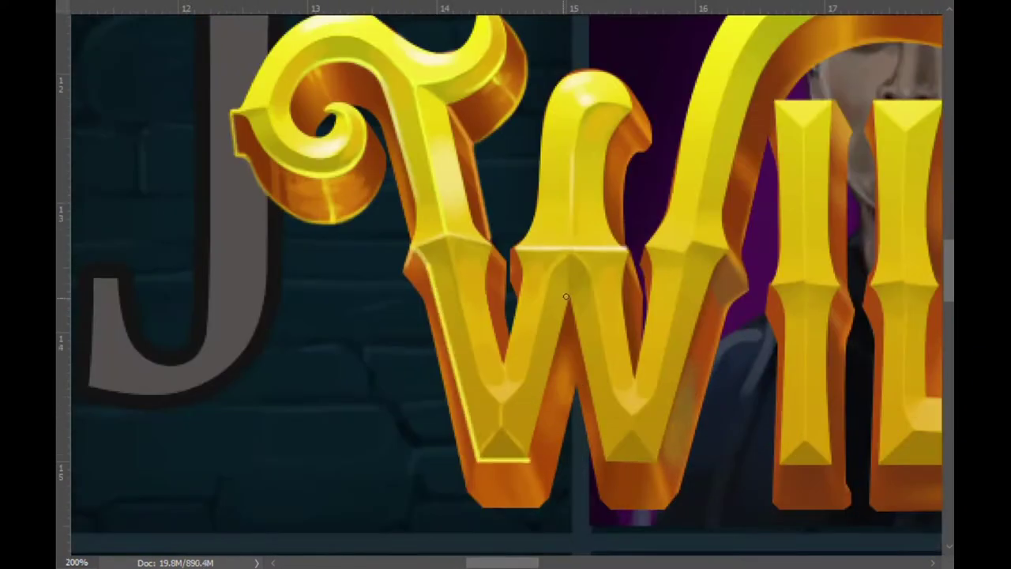
Step: Paint bright edge lines and soft vertical highlight streaks down the face of the W
{"action": "scroll", "coordinate": [566, 297], "scroll_direction": "up", "scroll_amount": 1}
{"action": "scroll", "coordinate": [761, 321], "scroll_direction": "up", "scroll_amount": 1}
{"action": "scroll", "coordinate": [492, 330], "scroll_direction": "down", "scroll_amount": 1}
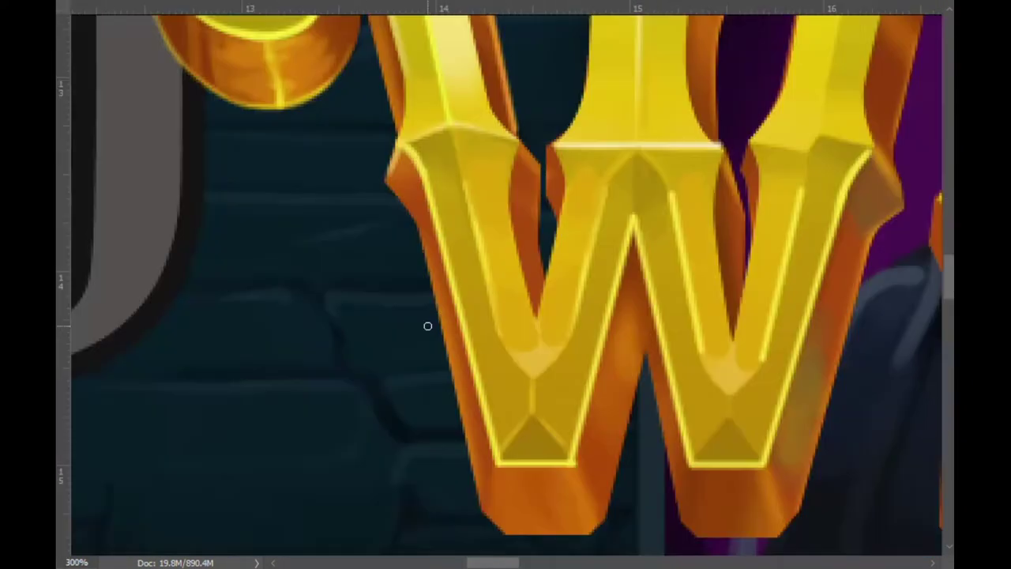
{"action": "scroll", "coordinate": [557, 454], "scroll_direction": "up", "scroll_amount": 2}
{"action": "scroll", "coordinate": [621, 153], "scroll_direction": "up", "scroll_amount": 1}
{"action": "scroll", "coordinate": [632, 158], "scroll_direction": "down", "scroll_amount": 1}
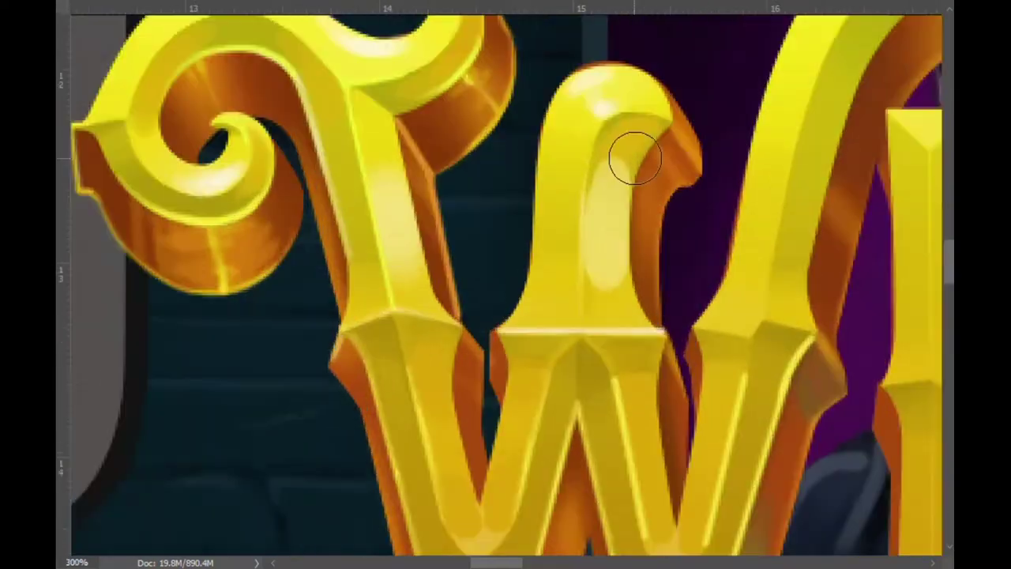
{"action": "scroll", "coordinate": [478, 136], "scroll_direction": "up", "scroll_amount": 1}
{"action": "scroll", "coordinate": [673, 450], "scroll_direction": "down", "scroll_amount": 1}
{"action": "scroll", "coordinate": [593, 293], "scroll_direction": "up", "scroll_amount": 1}
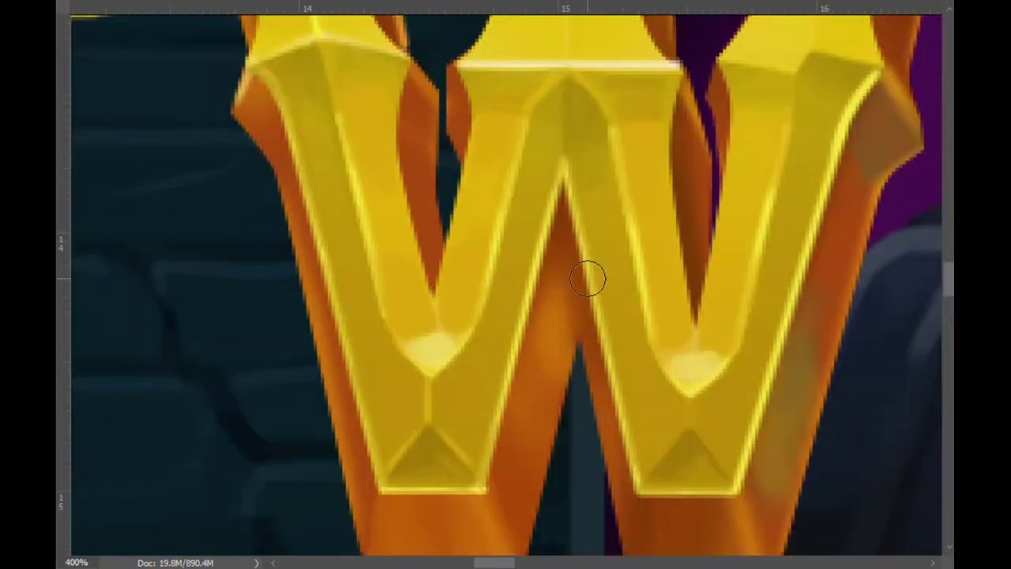
{"action": "scroll", "coordinate": [734, 416], "scroll_direction": "up", "scroll_amount": 1}
{"action": "scroll", "coordinate": [399, 293], "scroll_direction": "down", "scroll_amount": 2}
{"action": "scroll", "coordinate": [291, 344], "scroll_direction": "up", "scroll_amount": 1}
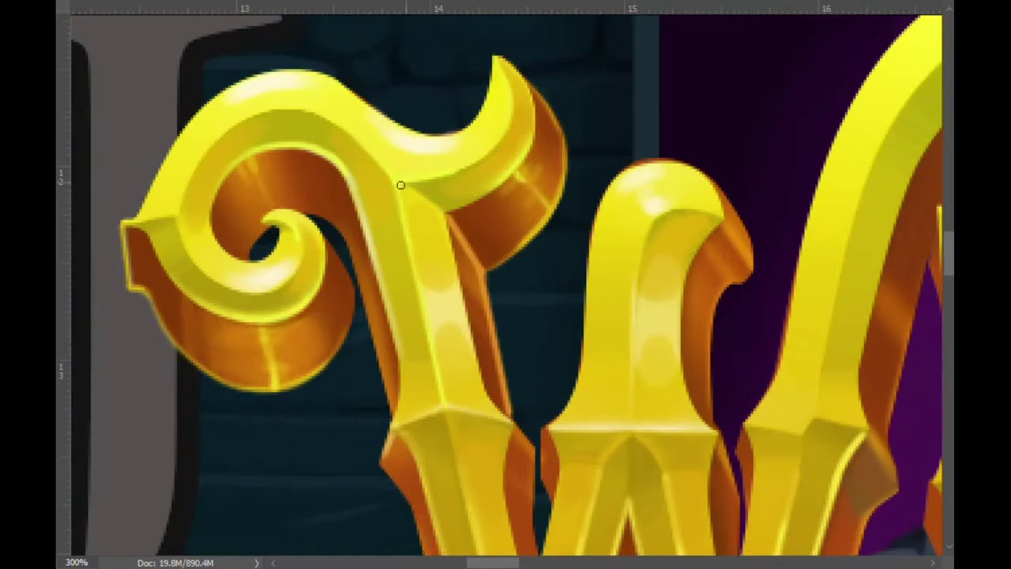
{"action": "scroll", "coordinate": [554, 355], "scroll_direction": "down", "scroll_amount": 2}
{"action": "scroll", "coordinate": [672, 371], "scroll_direction": "up", "scroll_amount": 2}
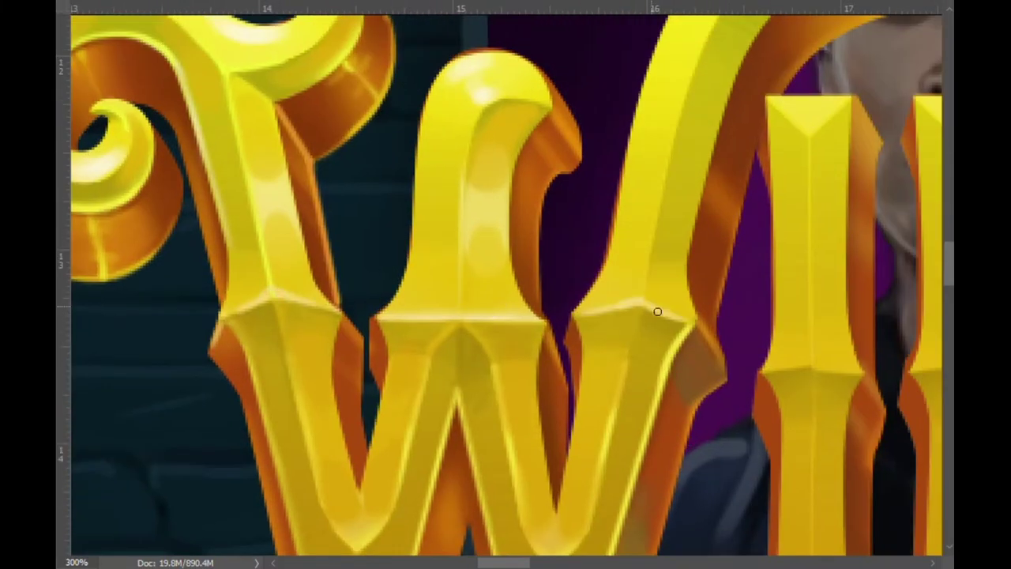
{"action": "scroll", "coordinate": [675, 318], "scroll_direction": "up", "scroll_amount": 3}
{"action": "scroll", "coordinate": [675, 319], "scroll_direction": "right", "scroll_amount": 2}
{"action": "scroll", "coordinate": [553, 276], "scroll_direction": "up", "scroll_amount": 3}
{"action": "scroll", "coordinate": [383, 384], "scroll_direction": "down", "scroll_amount": 3}
Step: Add soft glints and highlight streaks on the golden I and L letters
{"action": "scroll", "coordinate": [606, 142], "scroll_direction": "down", "scroll_amount": 1}
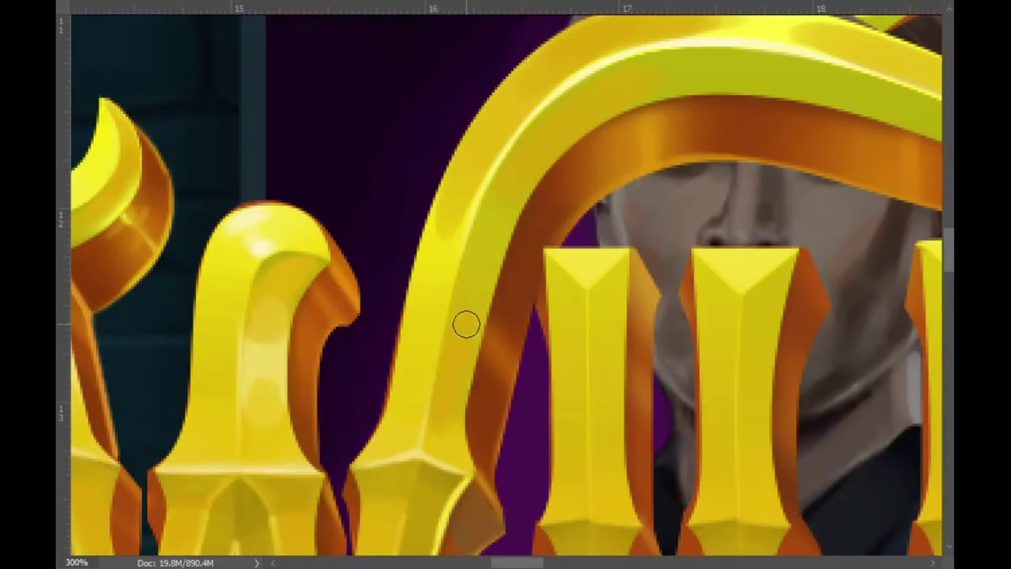
{"action": "scroll", "coordinate": [469, 343], "scroll_direction": "down", "scroll_amount": 1}
{"action": "scroll", "coordinate": [444, 356], "scroll_direction": "down", "scroll_amount": 2}
{"action": "scroll", "coordinate": [434, 279], "scroll_direction": "up", "scroll_amount": 2}
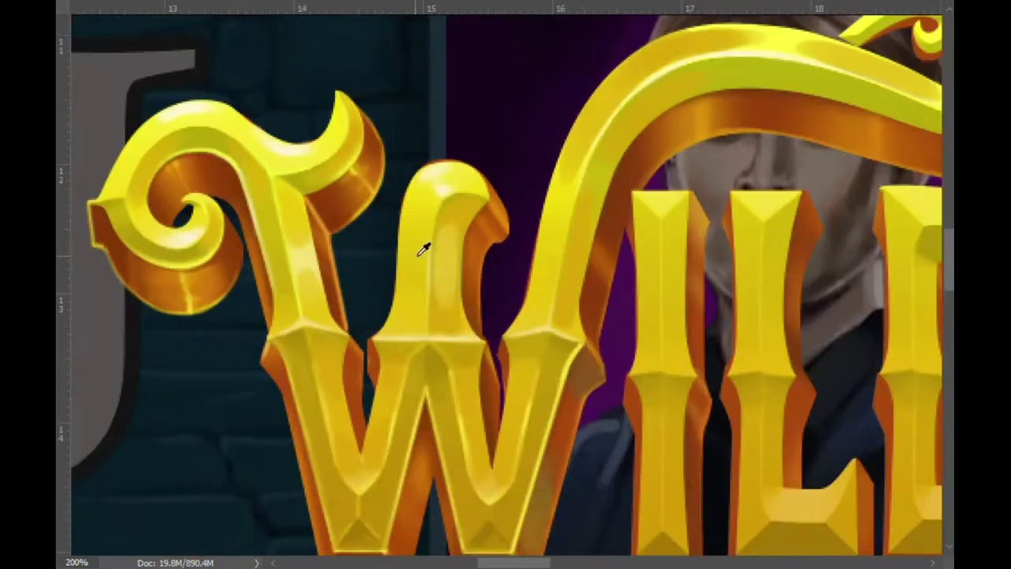
{"action": "scroll", "coordinate": [512, 410], "scroll_direction": "up", "scroll_amount": 1}
{"action": "scroll", "coordinate": [779, 369], "scroll_direction": "down", "scroll_amount": 1}
{"action": "scroll", "coordinate": [417, 174], "scroll_direction": "up", "scroll_amount": 1}
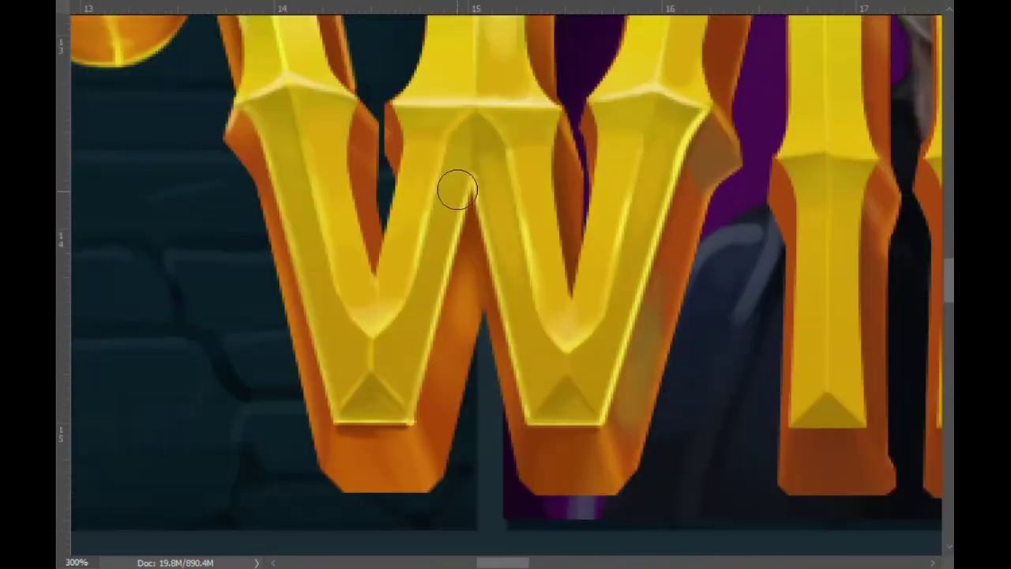
{"action": "scroll", "coordinate": [777, 235], "scroll_direction": "down", "scroll_amount": 1}
{"action": "scroll", "coordinate": [505, 221], "scroll_direction": "up", "scroll_amount": 2}
{"action": "scroll", "coordinate": [505, 221], "scroll_direction": "down", "scroll_amount": 1}
{"action": "scroll", "coordinate": [709, 359], "scroll_direction": "up", "scroll_amount": 1}
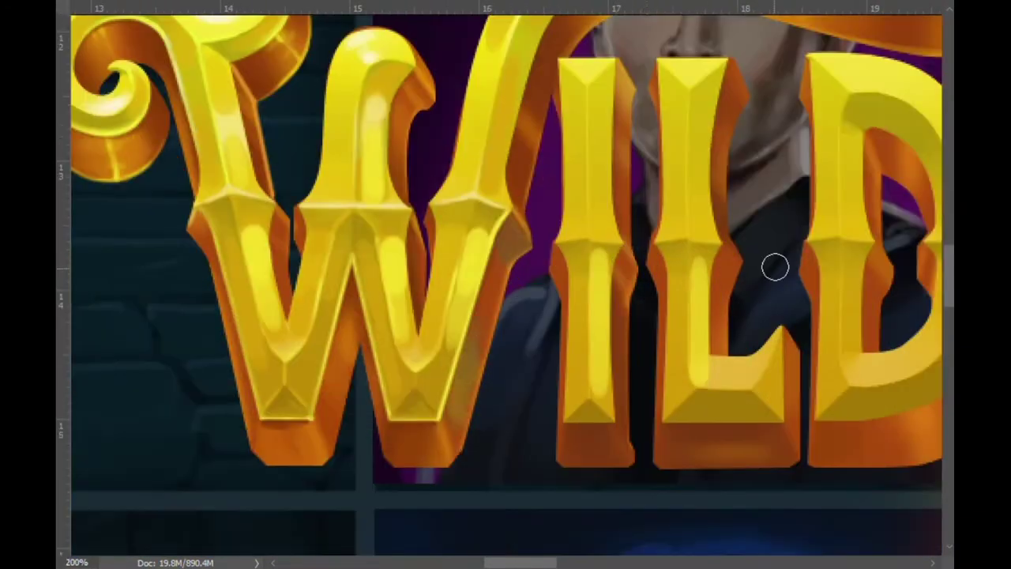
{"action": "scroll", "coordinate": [669, 136], "scroll_direction": "up", "scroll_amount": 2}
{"action": "scroll", "coordinate": [469, 262], "scroll_direction": "left", "scroll_amount": 3}
{"action": "scroll", "coordinate": [312, 280], "scroll_direction": "left", "scroll_amount": 2}
{"action": "scroll", "coordinate": [469, 287], "scroll_direction": "down", "scroll_amount": 2}
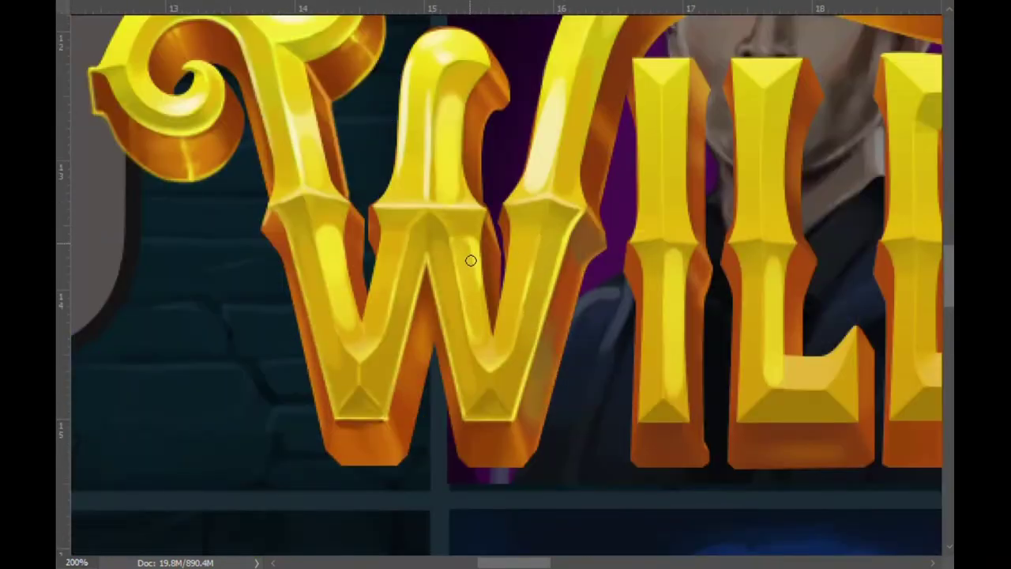
{"action": "scroll", "coordinate": [434, 239], "scroll_direction": "up", "scroll_amount": 2}
{"action": "scroll", "coordinate": [521, 249], "scroll_direction": "up", "scroll_amount": 1}
{"action": "scroll", "coordinate": [635, 83], "scroll_direction": "right", "scroll_amount": 5}
{"action": "scroll", "coordinate": [663, 312], "scroll_direction": "up", "scroll_amount": 2}
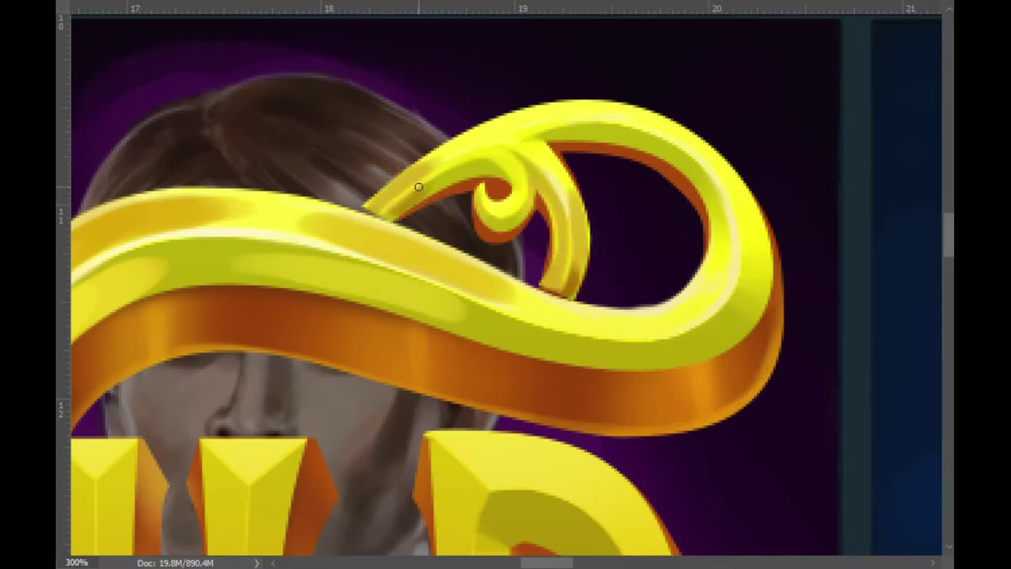
Step: Trace a crisp white highlight along the swash arching over the I, L and D
{"action": "scroll", "coordinate": [584, 151], "scroll_direction": "left", "scroll_amount": 3}
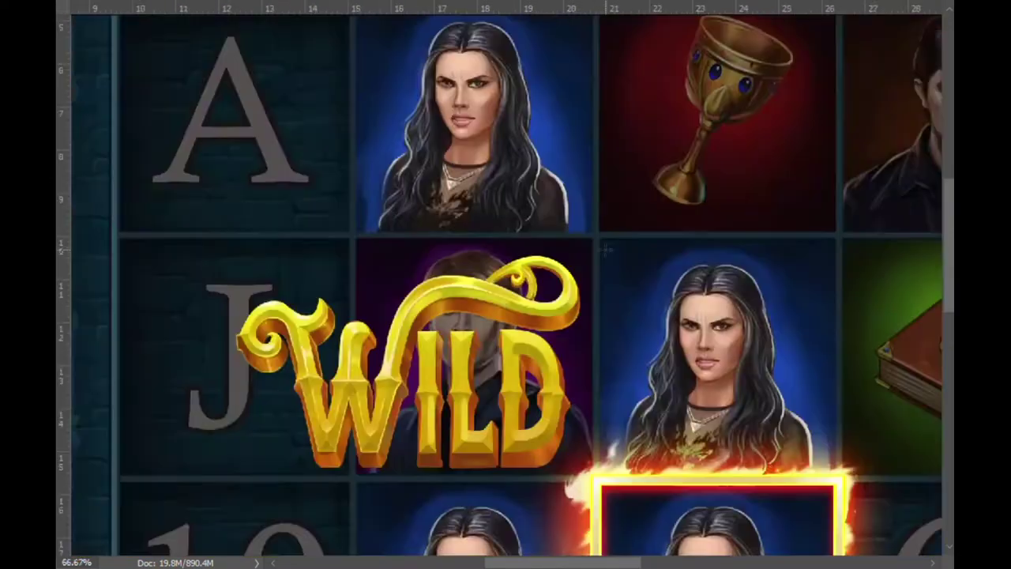
{"action": "scroll", "coordinate": [637, 184], "scroll_direction": "down", "scroll_amount": 2}
{"action": "scroll", "coordinate": [390, 276], "scroll_direction": "down", "scroll_amount": 1}
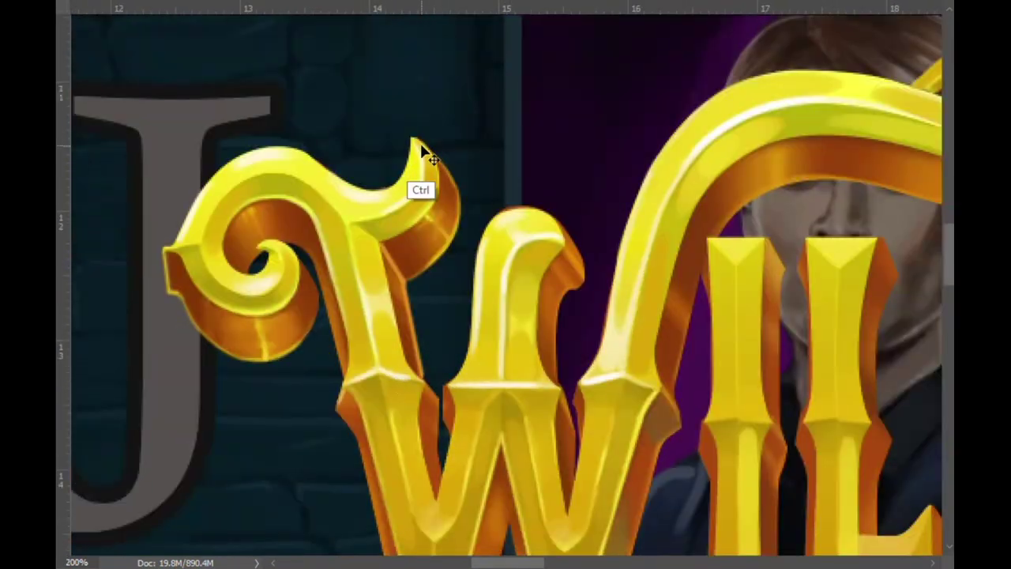
{"action": "scroll", "coordinate": [423, 154], "scroll_direction": "up", "scroll_amount": 1}
{"action": "scroll", "coordinate": [374, 339], "scroll_direction": "down", "scroll_amount": 3}
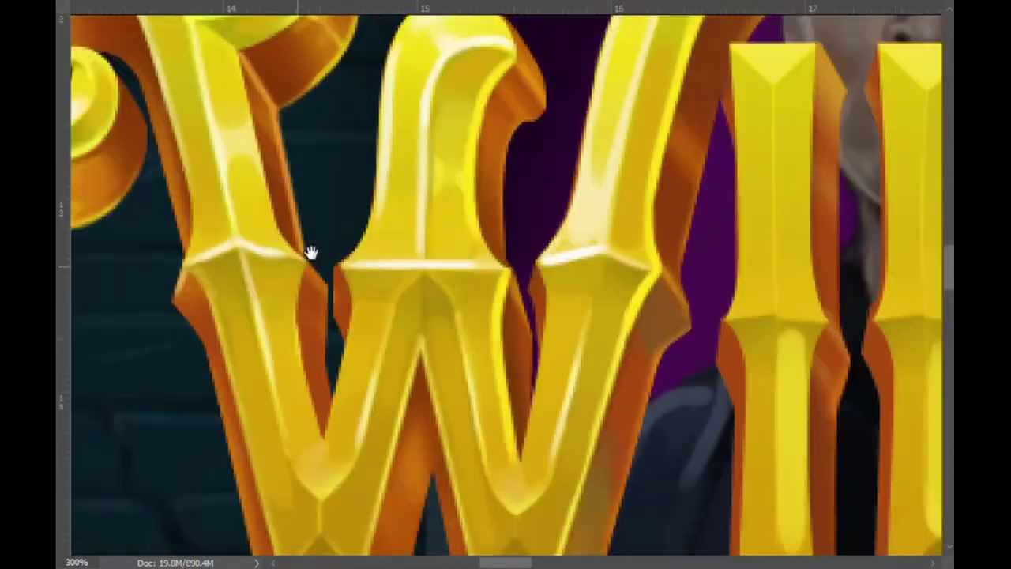
{"action": "scroll", "coordinate": [616, 205], "scroll_direction": "down", "scroll_amount": 1}
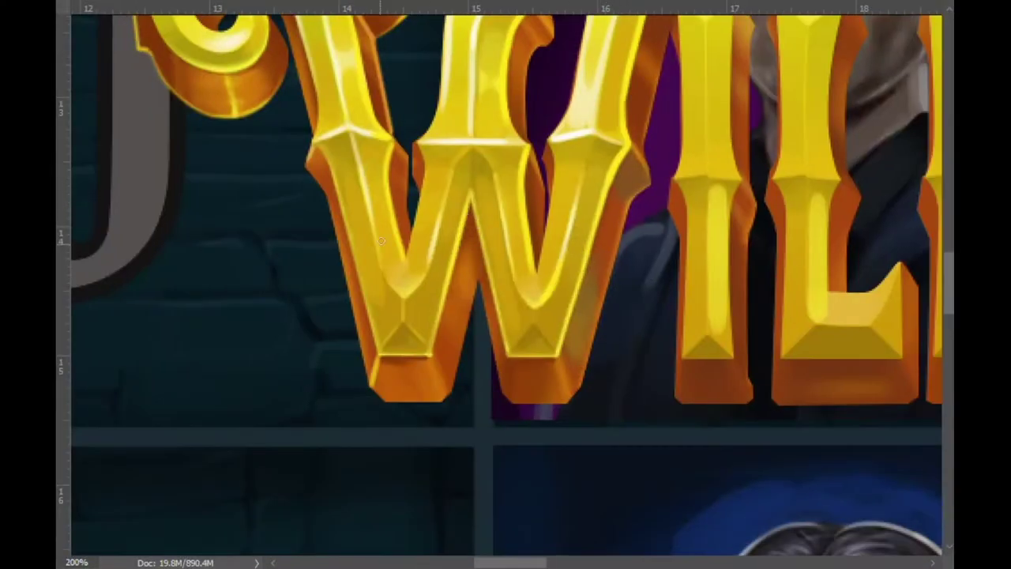
{"action": "scroll", "coordinate": [381, 241], "scroll_direction": "up", "scroll_amount": 2}
{"action": "scroll", "coordinate": [595, 215], "scroll_direction": "down", "scroll_amount": 2}
{"action": "scroll", "coordinate": [393, 402], "scroll_direction": "down", "scroll_amount": 1}
Step: Brighten the W's lower edges with bright painted edge lines
{"action": "scroll", "coordinate": [378, 369], "scroll_direction": "up", "scroll_amount": 2}
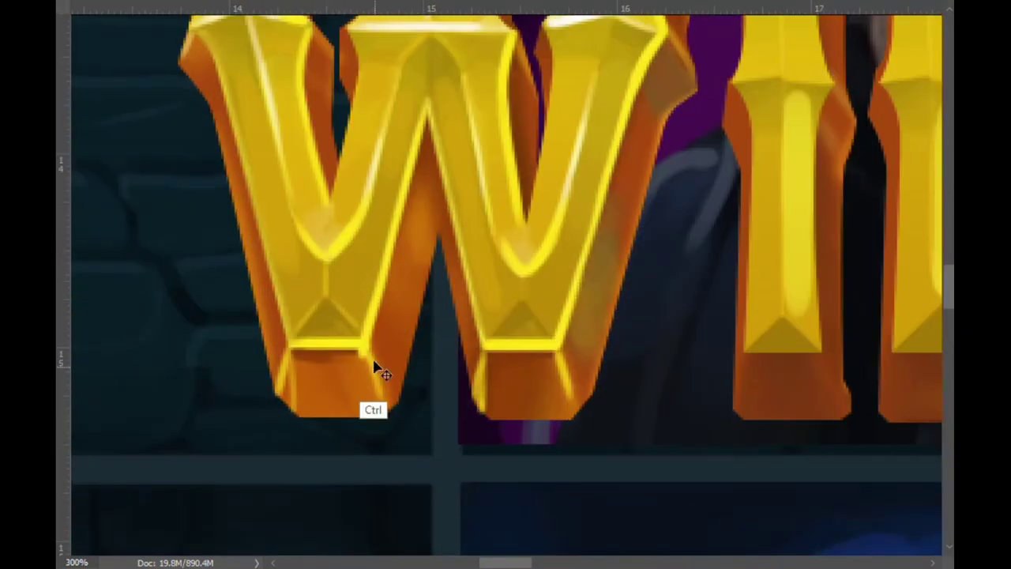
{"action": "scroll", "coordinate": [375, 368], "scroll_direction": "up", "scroll_amount": 2}
{"action": "scroll", "coordinate": [576, 403], "scroll_direction": "up", "scroll_amount": 8}
{"action": "scroll", "coordinate": [485, 232], "scroll_direction": "right", "scroll_amount": 6}
{"action": "scroll", "coordinate": [410, 241], "scroll_direction": "right", "scroll_amount": 8}
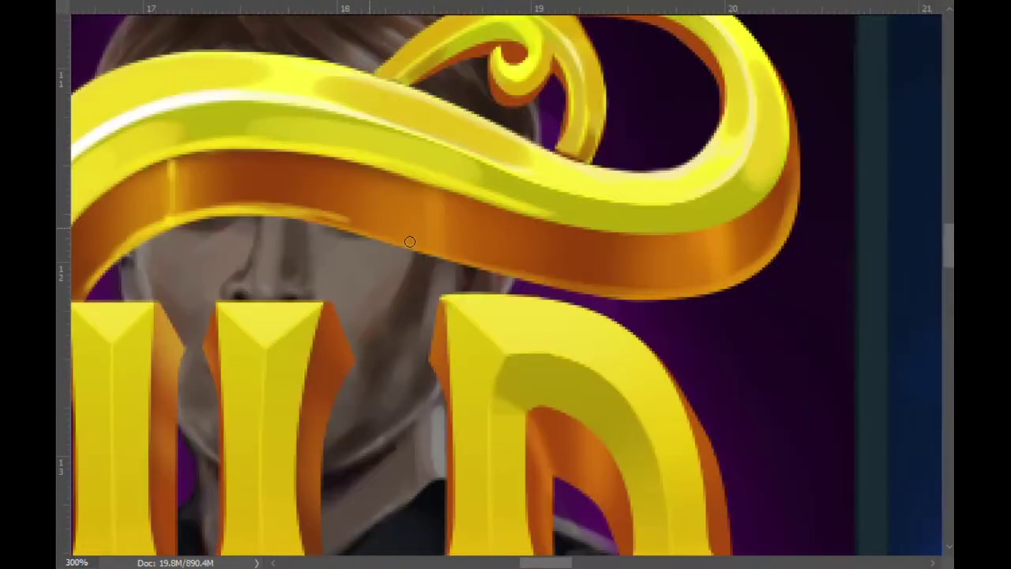
{"action": "scroll", "coordinate": [735, 249], "scroll_direction": "down", "scroll_amount": 3}
{"action": "scroll", "coordinate": [471, 231], "scroll_direction": "up", "scroll_amount": 2}
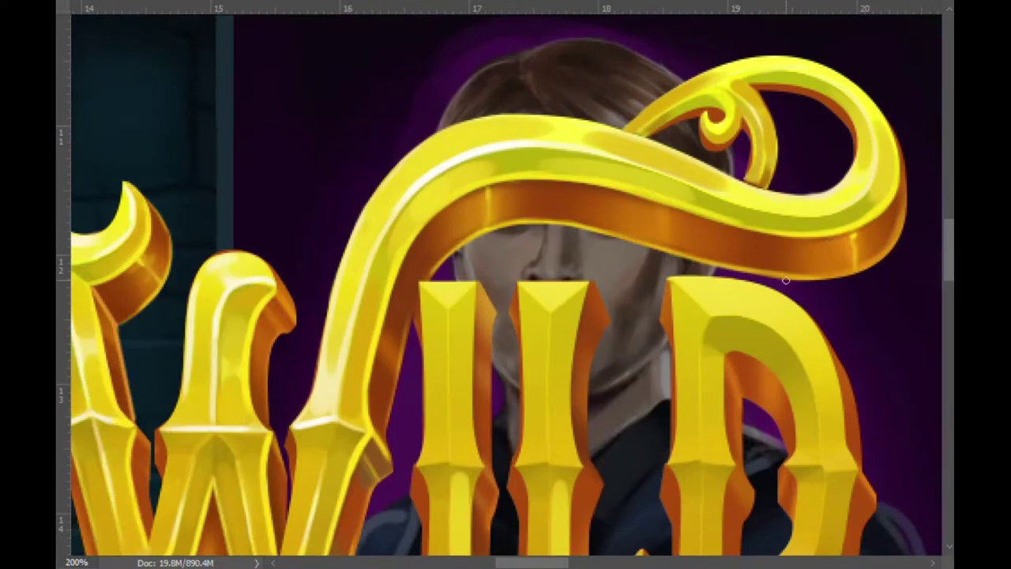
{"action": "scroll", "coordinate": [786, 279], "scroll_direction": "down", "scroll_amount": 5}
{"action": "scroll", "coordinate": [725, 302], "scroll_direction": "left", "scroll_amount": 4}
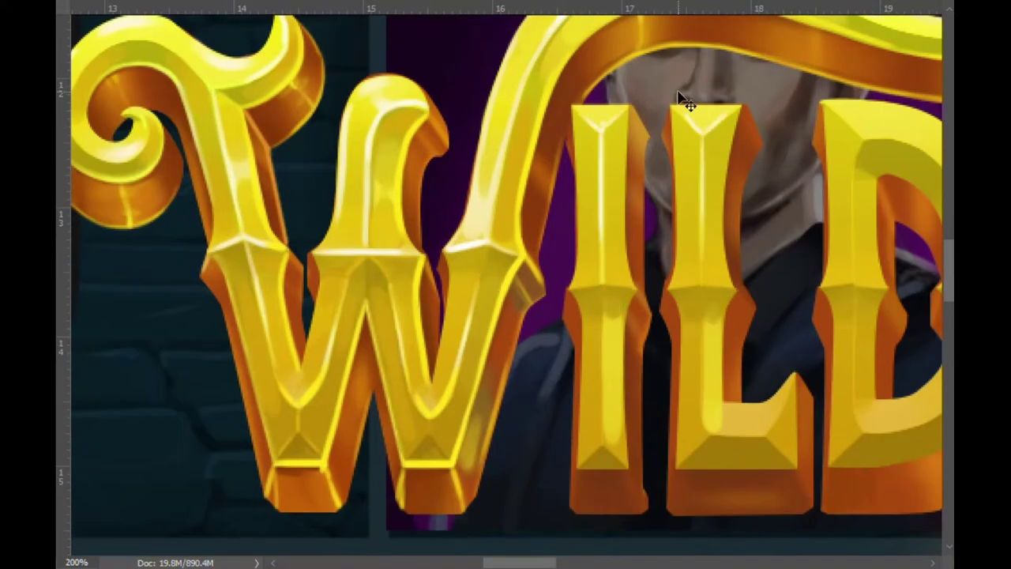
{"action": "scroll", "coordinate": [664, 174], "scroll_direction": "up", "scroll_amount": 1}
{"action": "scroll", "coordinate": [545, 237], "scroll_direction": "left", "scroll_amount": 5}
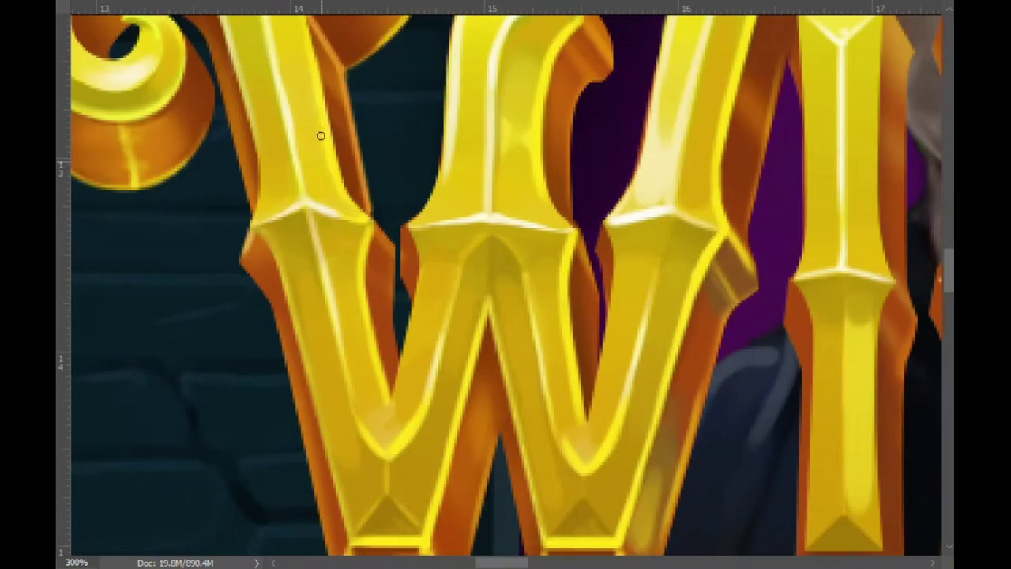
{"action": "scroll", "coordinate": [300, 98], "scroll_direction": "down", "scroll_amount": 3}
{"action": "scroll", "coordinate": [474, 237], "scroll_direction": "down", "scroll_amount": 3}
{"action": "scroll", "coordinate": [542, 350], "scroll_direction": "up", "scroll_amount": 3}
{"action": "scroll", "coordinate": [692, 230], "scroll_direction": "up", "scroll_amount": 3}
{"action": "scroll", "coordinate": [722, 343], "scroll_direction": "down", "scroll_amount": 3}
{"action": "scroll", "coordinate": [573, 182], "scroll_direction": "up", "scroll_amount": 2}
{"action": "scroll", "coordinate": [522, 241], "scroll_direction": "right", "scroll_amount": 3}
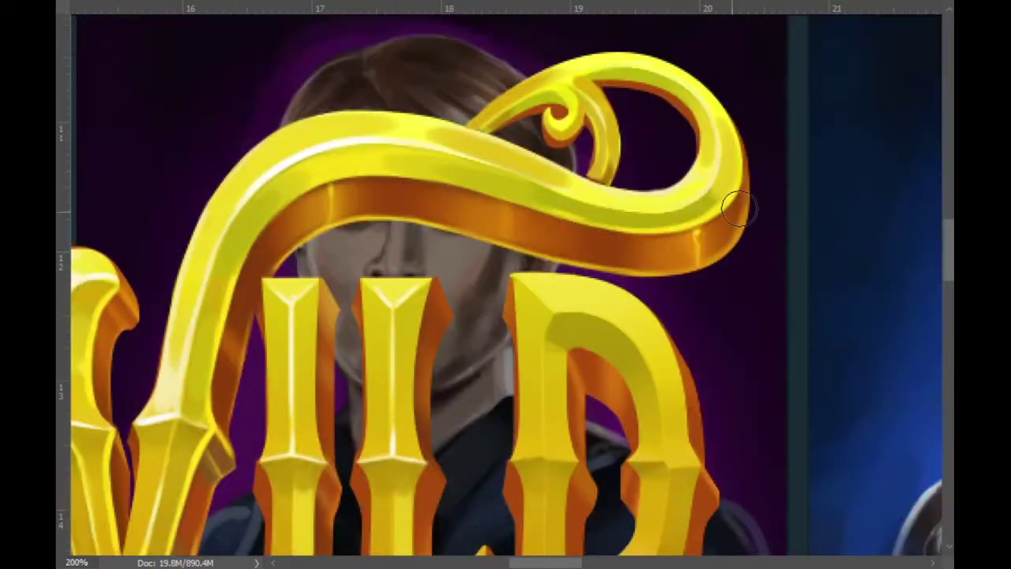
{"action": "scroll", "coordinate": [610, 224], "scroll_direction": "left", "scroll_amount": 3}
{"action": "scroll", "coordinate": [497, 230], "scroll_direction": "down", "scroll_amount": 2}
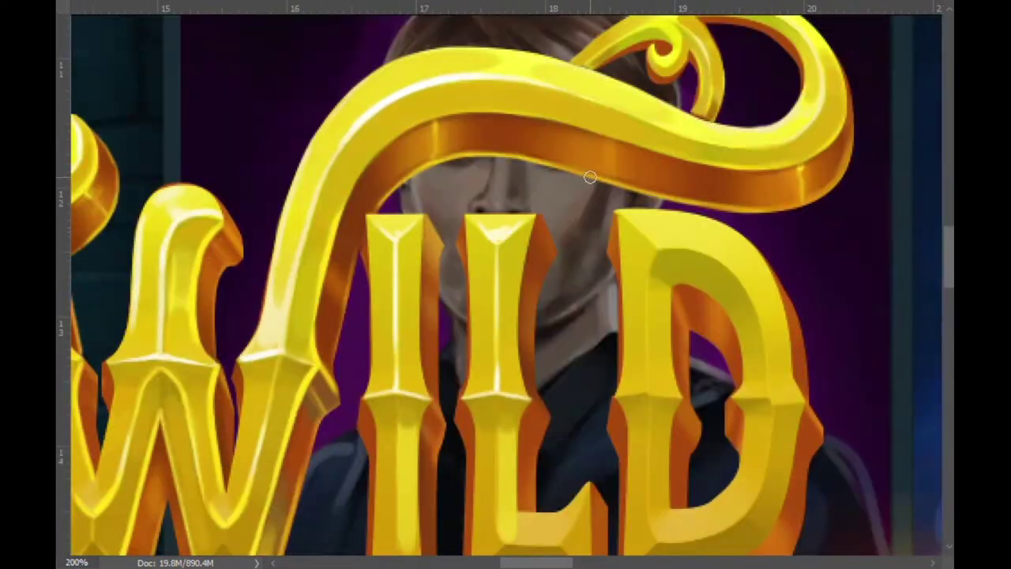
{"action": "scroll", "coordinate": [545, 448], "scroll_direction": "down", "scroll_amount": 3}
{"action": "scroll", "coordinate": [498, 264], "scroll_direction": "up", "scroll_amount": 3}
{"action": "scroll", "coordinate": [716, 296], "scroll_direction": "up", "scroll_amount": 2}
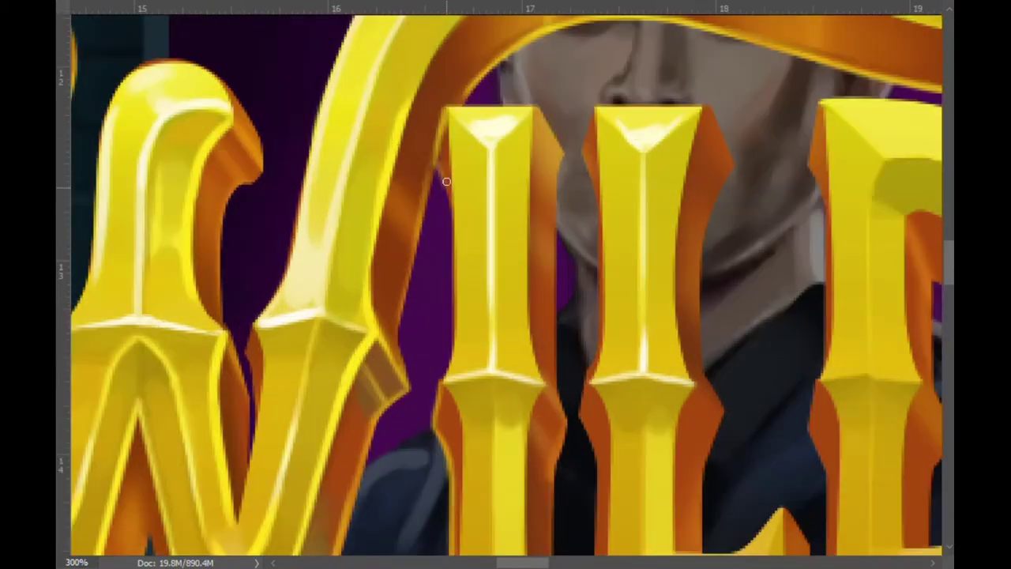
{"action": "scroll", "coordinate": [716, 296], "scroll_direction": "down", "scroll_amount": 2}
{"action": "scroll", "coordinate": [531, 340], "scroll_direction": "down", "scroll_amount": 2}
{"action": "scroll", "coordinate": [552, 431], "scroll_direction": "left", "scroll_amount": 1}
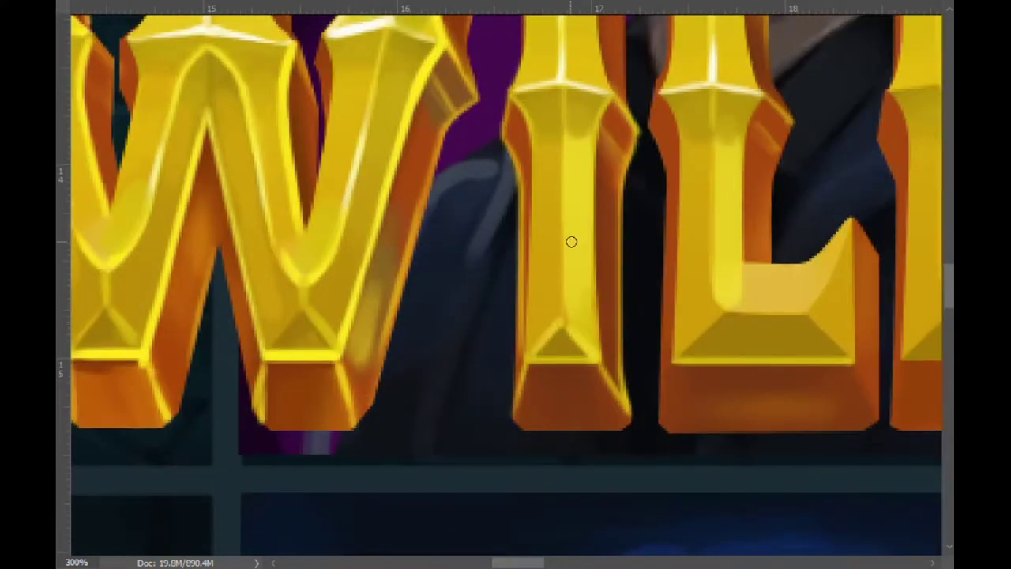
{"action": "left_click_drag", "start_coordinate": [571, 241], "coordinate": [656, 410]}
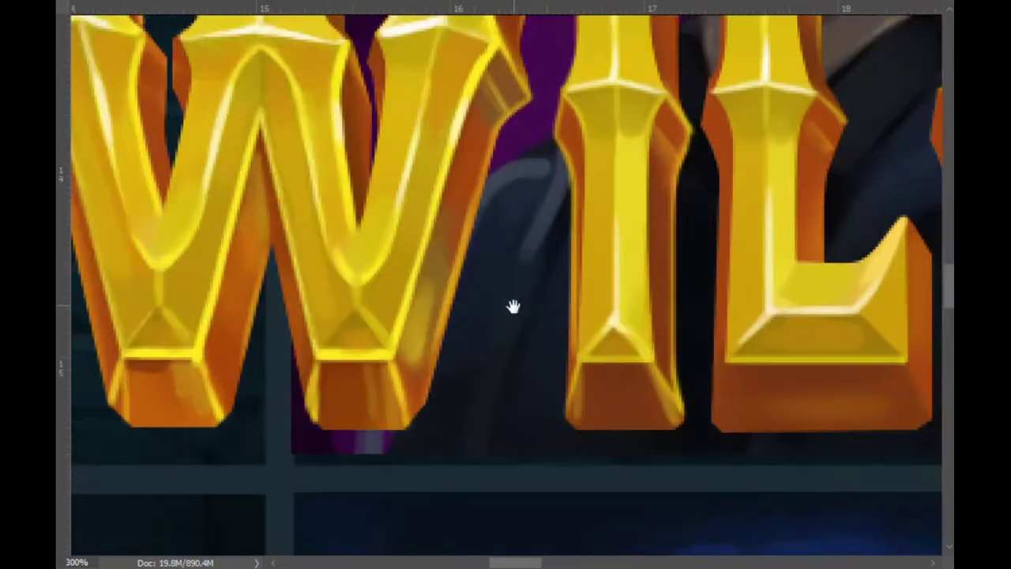
Step: Fill a rectangle behind the golden WILD logo with dark red on a layer beneath it
{"action": "left_click_drag", "start_coordinate": [514, 307], "coordinate": [300, 385]}
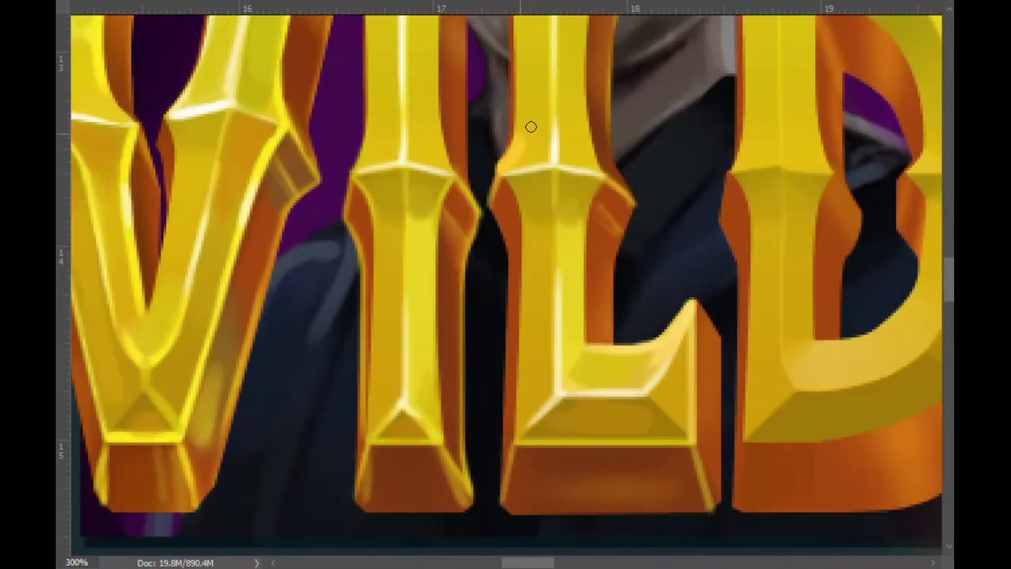
{"action": "scroll", "coordinate": [531, 126], "scroll_direction": "up", "scroll_amount": 3}
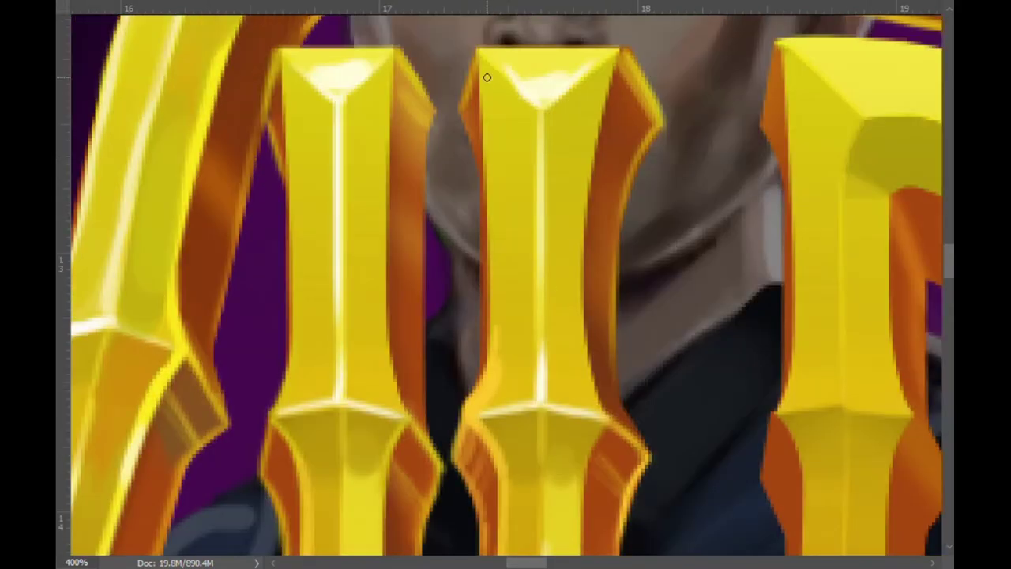
{"action": "scroll", "coordinate": [486, 77], "scroll_direction": "down", "scroll_amount": 3}
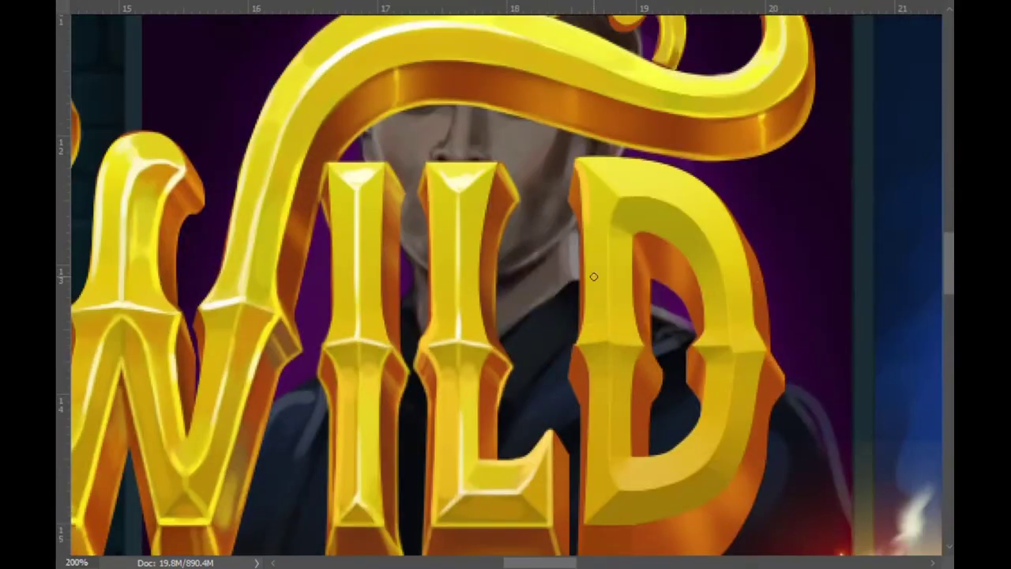
{"action": "scroll", "coordinate": [735, 415], "scroll_direction": "down", "scroll_amount": 2}
{"action": "scroll", "coordinate": [403, 434], "scroll_direction": "right", "scroll_amount": 1}
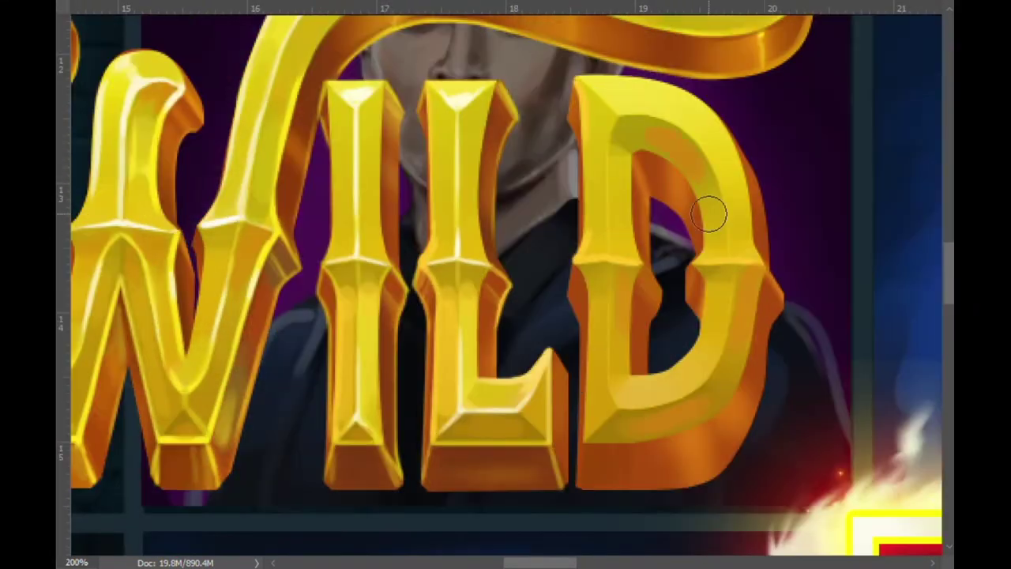
{"action": "scroll", "coordinate": [700, 310], "scroll_direction": "up", "scroll_amount": 3}
{"action": "scroll", "coordinate": [717, 361], "scroll_direction": "down", "scroll_amount": 3}
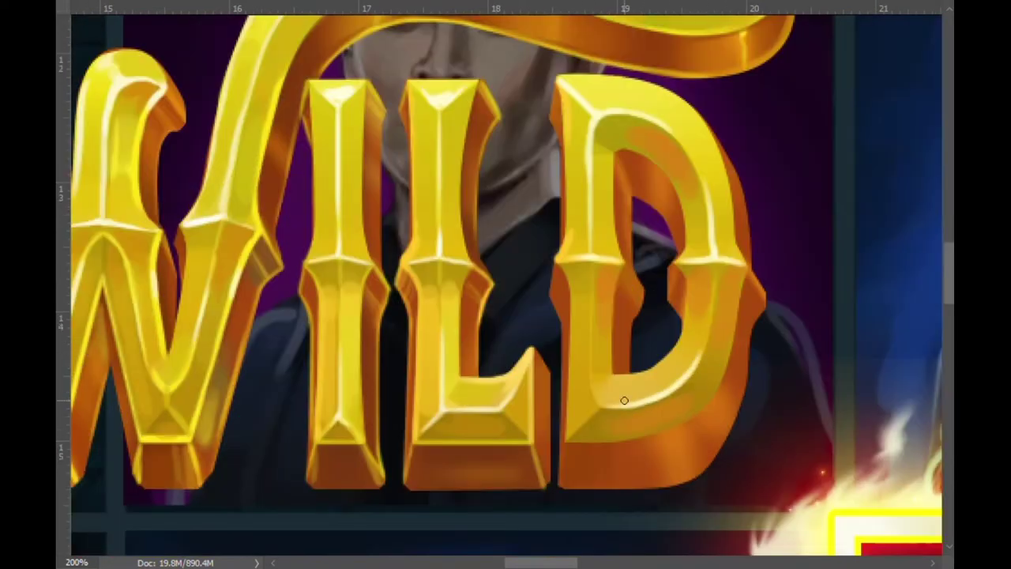
{"action": "scroll", "coordinate": [724, 424], "scroll_direction": "left", "scroll_amount": 3}
{"action": "scroll", "coordinate": [725, 425], "scroll_direction": "left", "scroll_amount": 3}
{"action": "scroll", "coordinate": [711, 427], "scroll_direction": "left", "scroll_amount": 2}
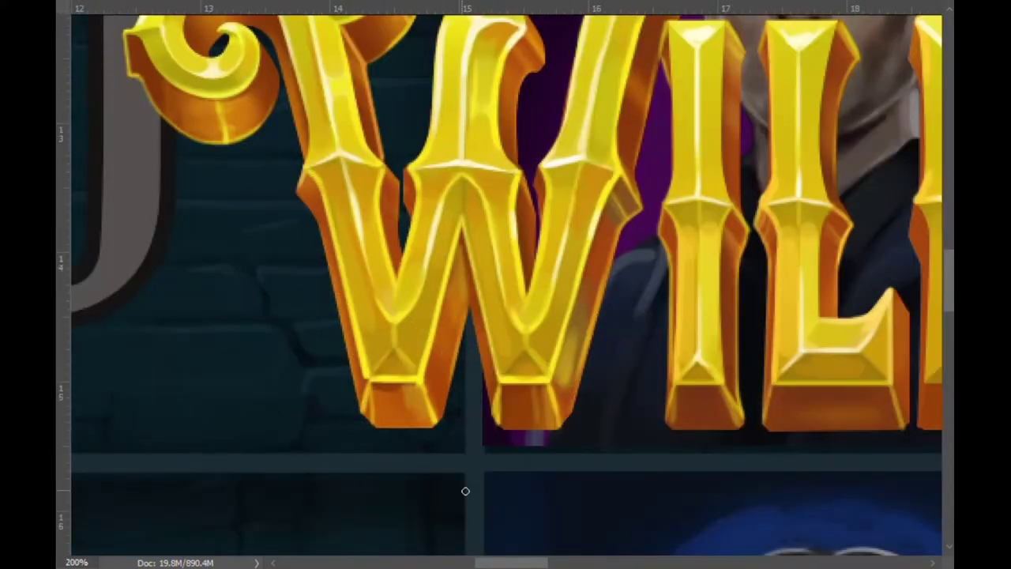
{"action": "scroll", "coordinate": [621, 435], "scroll_direction": "down", "scroll_amount": 3}
{"action": "scroll", "coordinate": [620, 434], "scroll_direction": "up", "scroll_amount": 2}
{"action": "scroll", "coordinate": [338, 377], "scroll_direction": "up", "scroll_amount": 3}
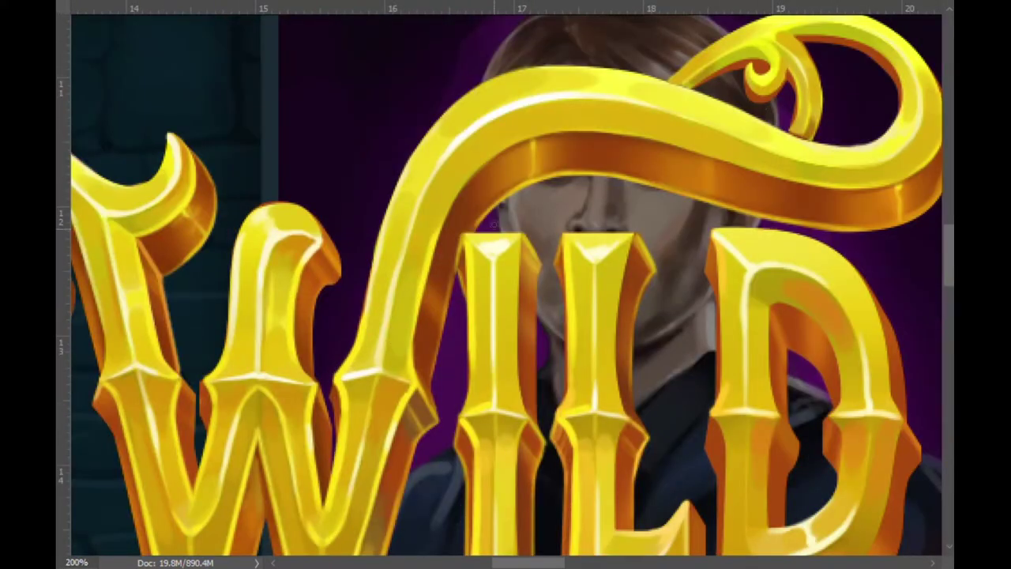
{"action": "scroll", "coordinate": [452, 335], "scroll_direction": "down", "scroll_amount": 4}
{"action": "scroll", "coordinate": [355, 113], "scroll_direction": "down", "scroll_amount": 2}
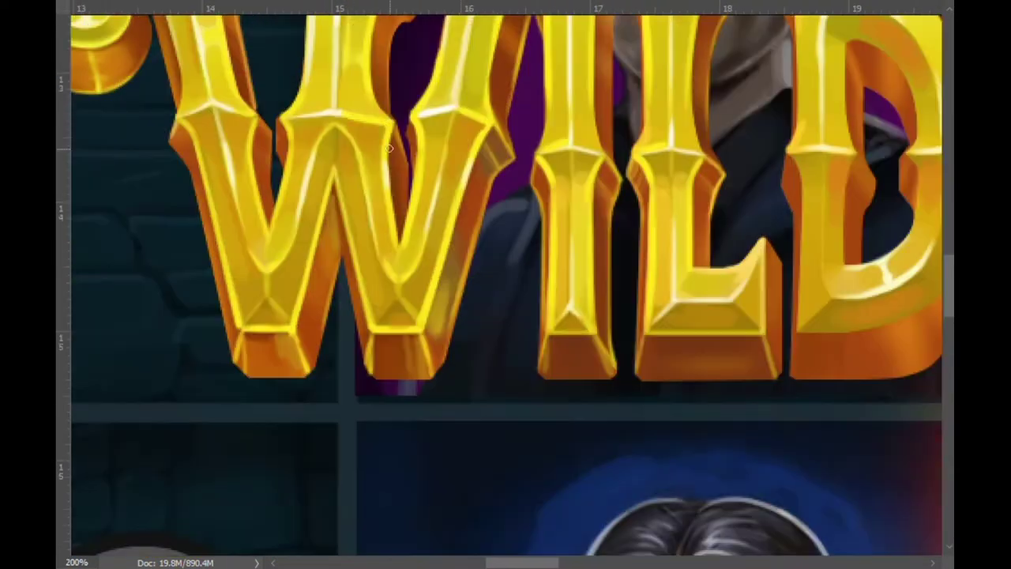
{"action": "scroll", "coordinate": [419, 144], "scroll_direction": "up", "scroll_amount": 3}
{"action": "scroll", "coordinate": [418, 144], "scroll_direction": "right", "scroll_amount": 6}
{"action": "scroll", "coordinate": [689, 354], "scroll_direction": "down", "scroll_amount": 2}
{"action": "scroll", "coordinate": [688, 354], "scroll_direction": "left", "scroll_amount": 4}
{"action": "scroll", "coordinate": [558, 216], "scroll_direction": "left", "scroll_amount": 1}
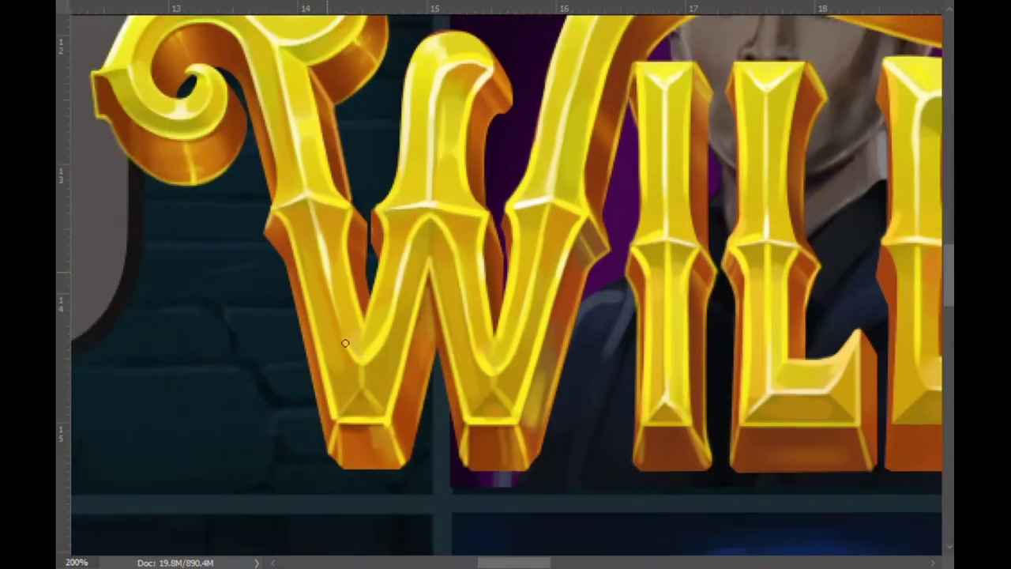
{"action": "scroll", "coordinate": [558, 216], "scroll_direction": "right", "scroll_amount": 1}
{"action": "scroll", "coordinate": [559, 217], "scroll_direction": "right", "scroll_amount": 2}
{"action": "scroll", "coordinate": [559, 217], "scroll_direction": "up", "scroll_amount": 1}
{"action": "scroll", "coordinate": [667, 114], "scroll_direction": "right", "scroll_amount": 2}
{"action": "scroll", "coordinate": [667, 115], "scroll_direction": "up", "scroll_amount": 2}
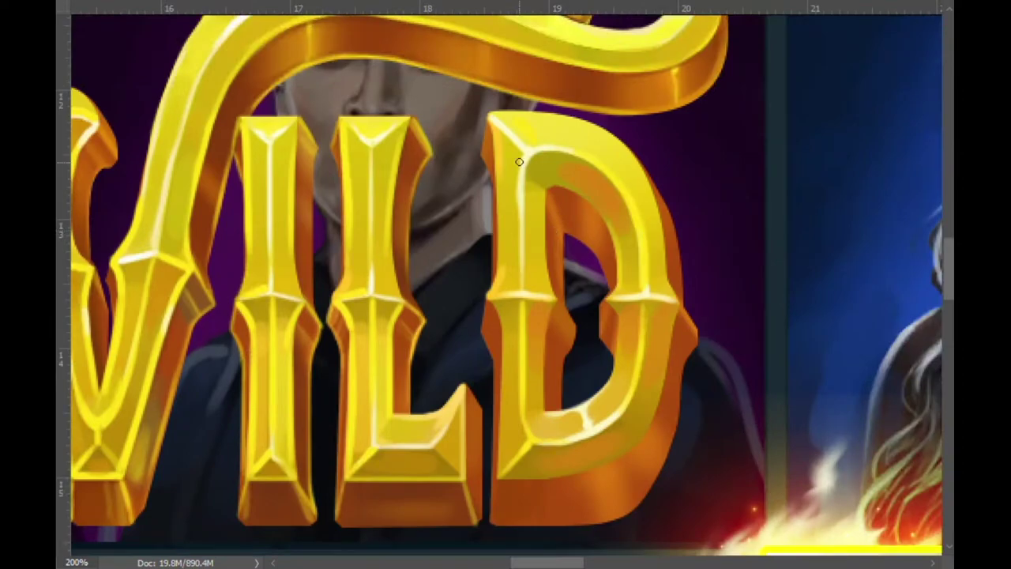
{"action": "scroll", "coordinate": [549, 184], "scroll_direction": "up", "scroll_amount": 2}
{"action": "scroll", "coordinate": [538, 100], "scroll_direction": "down", "scroll_amount": 4}
{"action": "scroll", "coordinate": [632, 237], "scroll_direction": "up", "scroll_amount": 5}
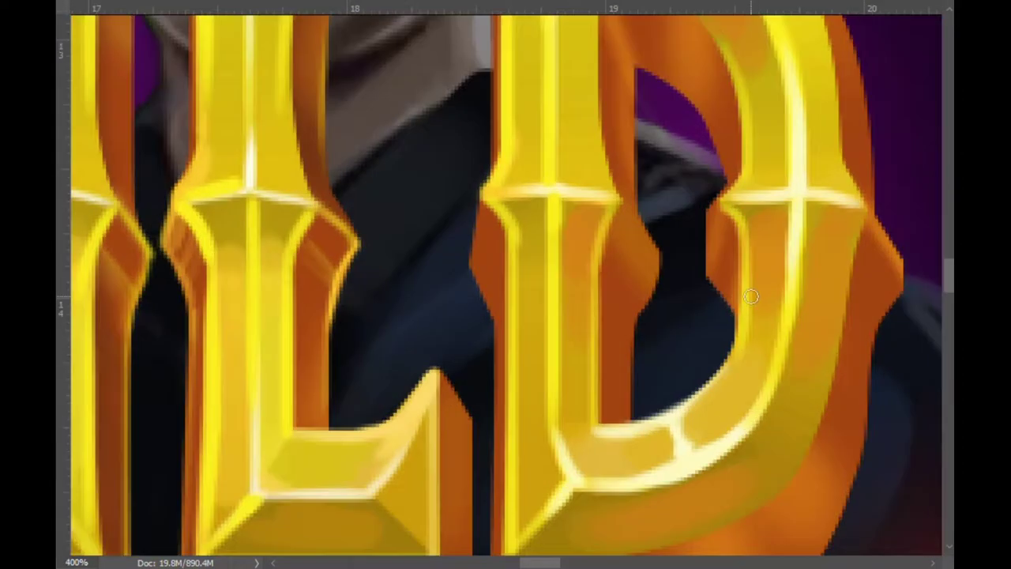
{"action": "scroll", "coordinate": [573, 391], "scroll_direction": "down", "scroll_amount": 1}
{"action": "scroll", "coordinate": [573, 391], "scroll_direction": "up", "scroll_amount": 1}
{"action": "scroll", "coordinate": [711, 188], "scroll_direction": "left", "scroll_amount": 4}
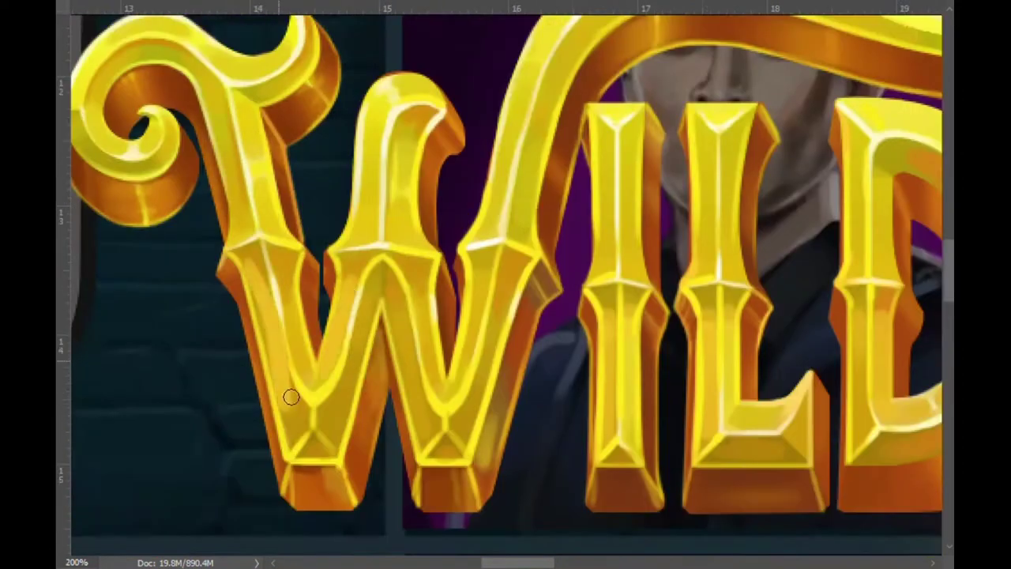
{"action": "scroll", "coordinate": [689, 373], "scroll_direction": "down", "scroll_amount": 1}
{"action": "scroll", "coordinate": [505, 86], "scroll_direction": "up", "scroll_amount": 2}
{"action": "scroll", "coordinate": [637, 182], "scroll_direction": "up", "scroll_amount": 1}
{"action": "scroll", "coordinate": [637, 182], "scroll_direction": "right", "scroll_amount": 1}
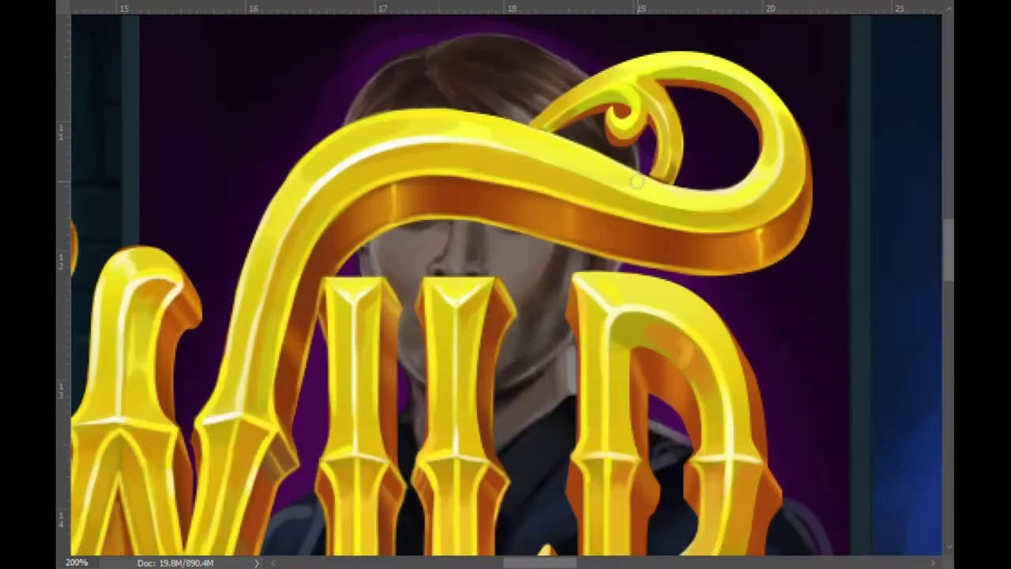
{"action": "scroll", "coordinate": [302, 235], "scroll_direction": "down", "scroll_amount": 1}
{"action": "scroll", "coordinate": [429, 305], "scroll_direction": "down", "scroll_amount": 2}
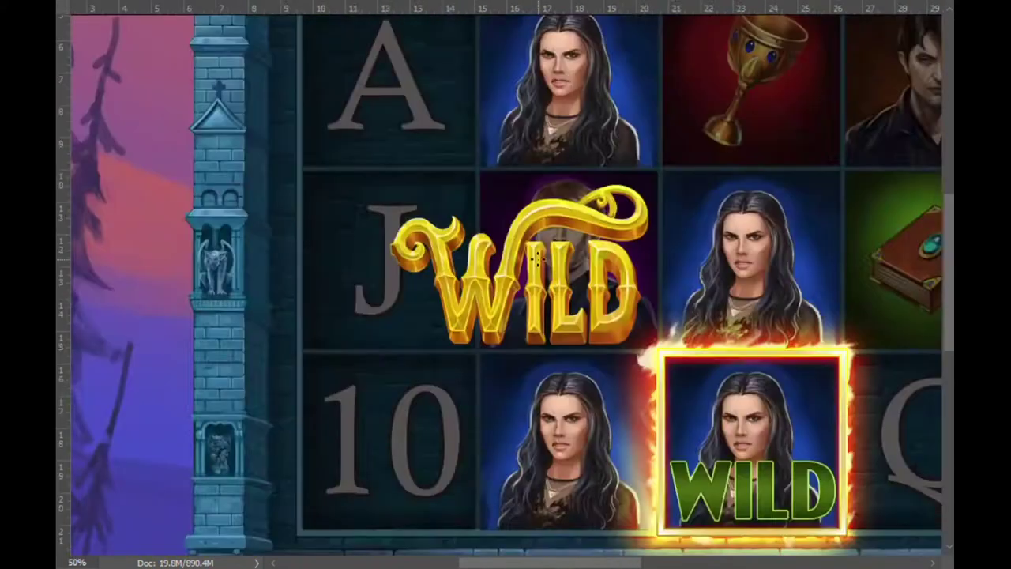
{"action": "scroll", "coordinate": [429, 305], "scroll_direction": "up", "scroll_amount": 3}
{"action": "scroll", "coordinate": [519, 425], "scroll_direction": "up", "scroll_amount": 1}
{"action": "scroll", "coordinate": [519, 425], "scroll_direction": "right", "scroll_amount": 3}
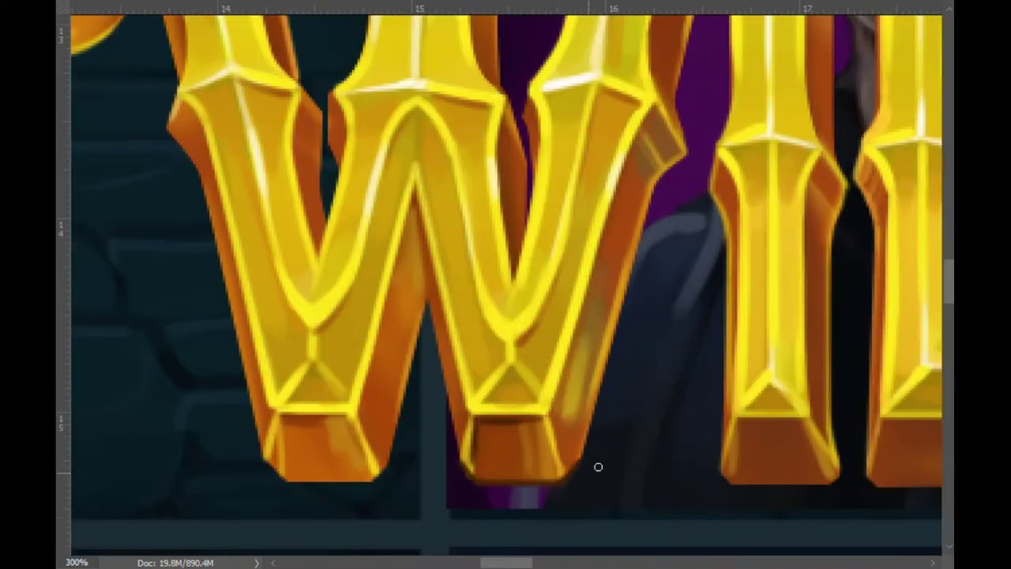
{"action": "scroll", "coordinate": [598, 467], "scroll_direction": "down", "scroll_amount": 2}
{"action": "scroll", "coordinate": [508, 361], "scroll_direction": "up", "scroll_amount": 2}
{"action": "scroll", "coordinate": [467, 400], "scroll_direction": "right", "scroll_amount": 1}
{"action": "scroll", "coordinate": [643, 149], "scroll_direction": "down", "scroll_amount": 1}
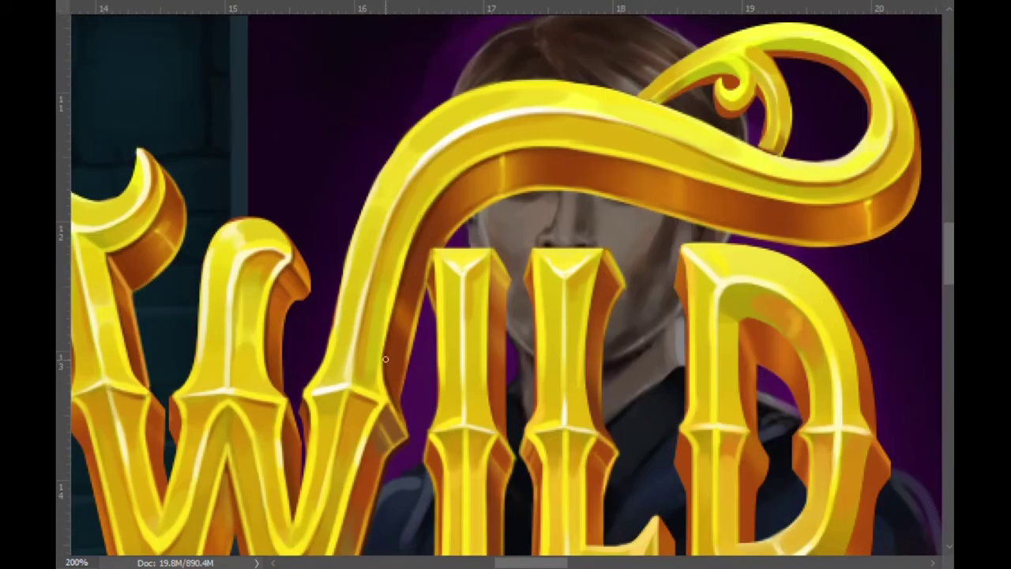
{"action": "scroll", "coordinate": [799, 67], "scroll_direction": "up", "scroll_amount": 1}
{"action": "scroll", "coordinate": [514, 301], "scroll_direction": "right", "scroll_amount": 1}
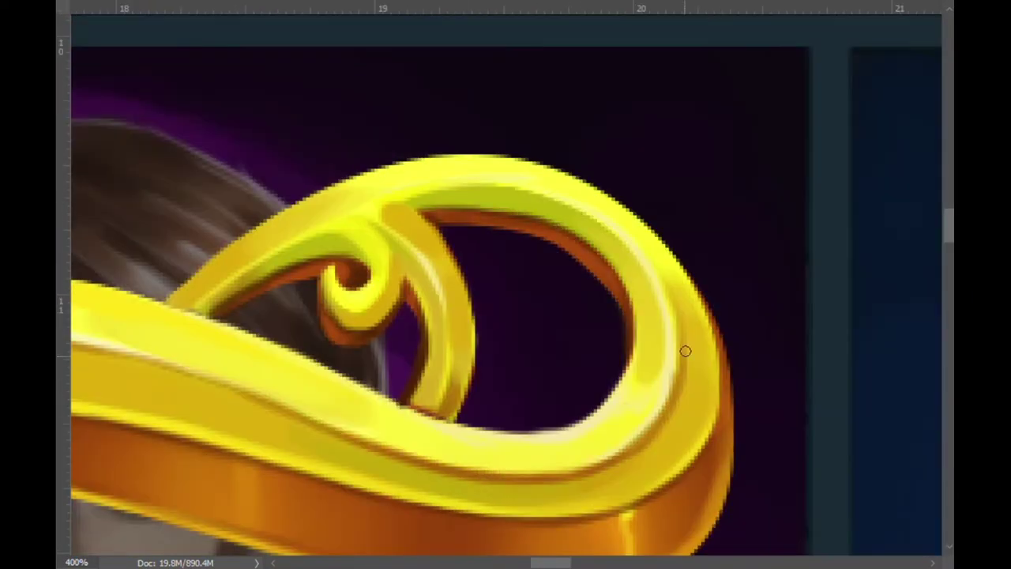
{"action": "scroll", "coordinate": [684, 350], "scroll_direction": "down", "scroll_amount": 2}
{"action": "scroll", "coordinate": [403, 452], "scroll_direction": "up", "scroll_amount": 1}
{"action": "scroll", "coordinate": [402, 452], "scroll_direction": "down", "scroll_amount": 2}
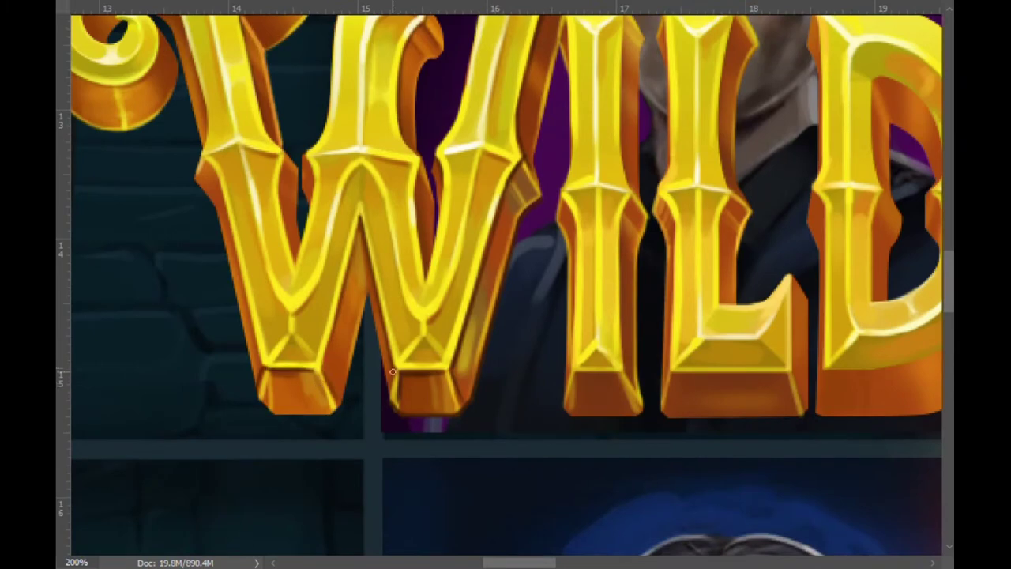
{"action": "scroll", "coordinate": [393, 371], "scroll_direction": "up", "scroll_amount": 3}
{"action": "scroll", "coordinate": [349, 506], "scroll_direction": "left", "scroll_amount": 2}
{"action": "scroll", "coordinate": [503, 142], "scroll_direction": "up", "scroll_amount": 3}
{"action": "scroll", "coordinate": [439, 269], "scroll_direction": "left", "scroll_amount": 2}
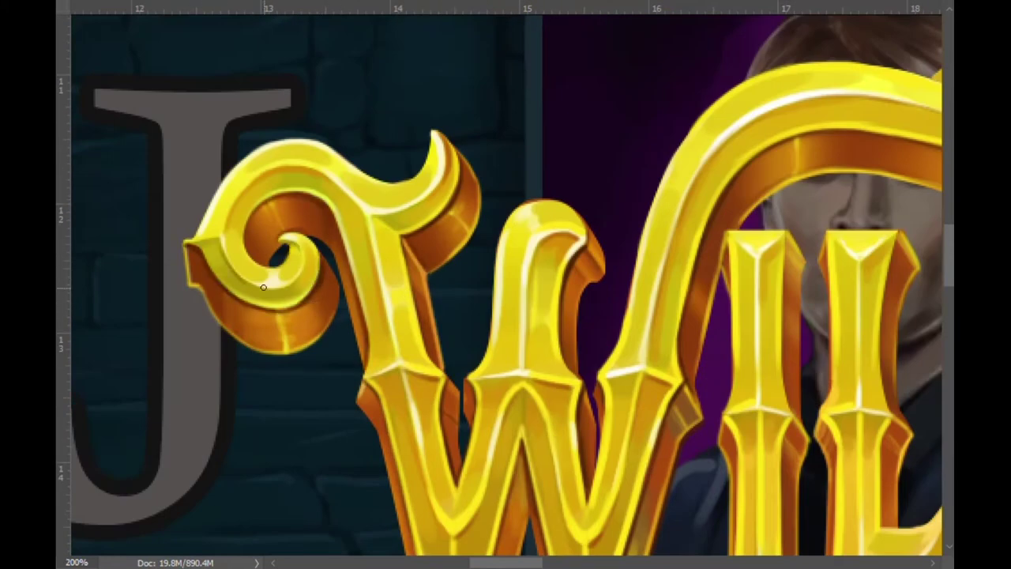
{"action": "scroll", "coordinate": [560, 166], "scroll_direction": "up", "scroll_amount": 2}
{"action": "scroll", "coordinate": [706, 271], "scroll_direction": "down", "scroll_amount": 4}
{"action": "scroll", "coordinate": [706, 271], "scroll_direction": "up", "scroll_amount": 3}
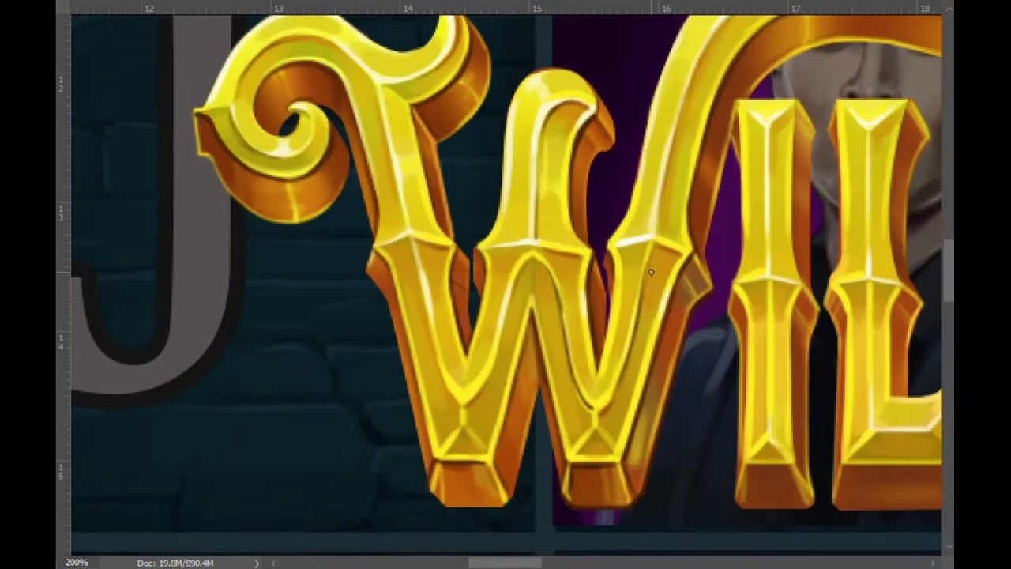
{"action": "scroll", "coordinate": [592, 204], "scroll_direction": "up", "scroll_amount": 1}
{"action": "scroll", "coordinate": [327, 198], "scroll_direction": "down", "scroll_amount": 1}
{"action": "scroll", "coordinate": [430, 306], "scroll_direction": "down", "scroll_amount": 1}
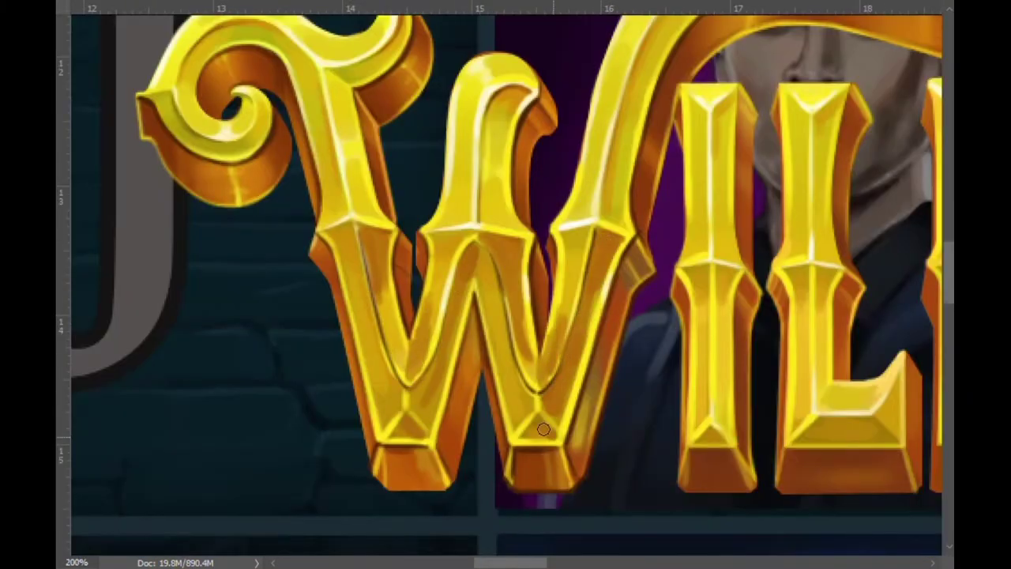
{"action": "scroll", "coordinate": [582, 246], "scroll_direction": "right", "scroll_amount": 2}
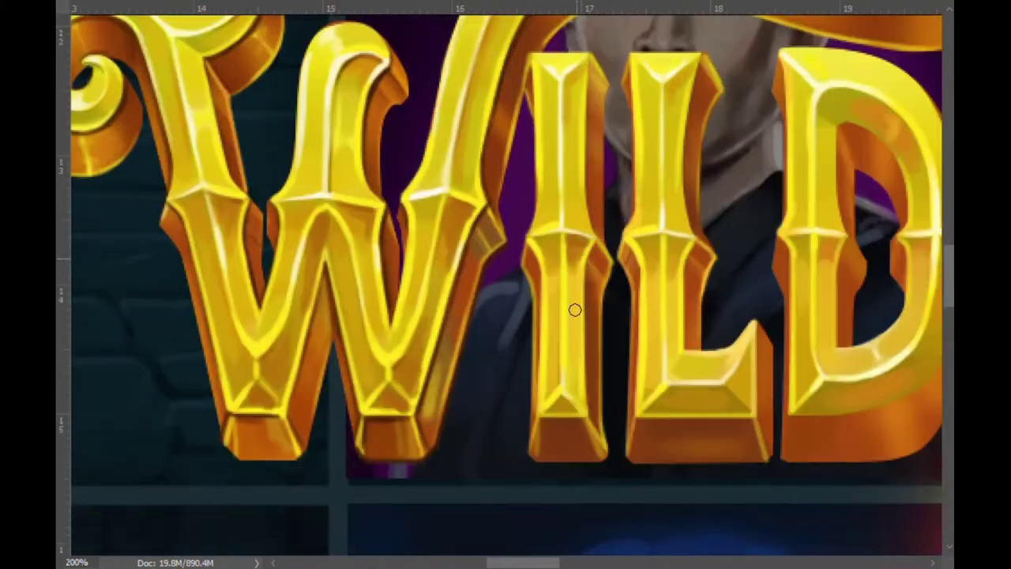
{"action": "scroll", "coordinate": [774, 256], "scroll_direction": "right", "scroll_amount": 2}
{"action": "scroll", "coordinate": [745, 253], "scroll_direction": "up", "scroll_amount": 1}
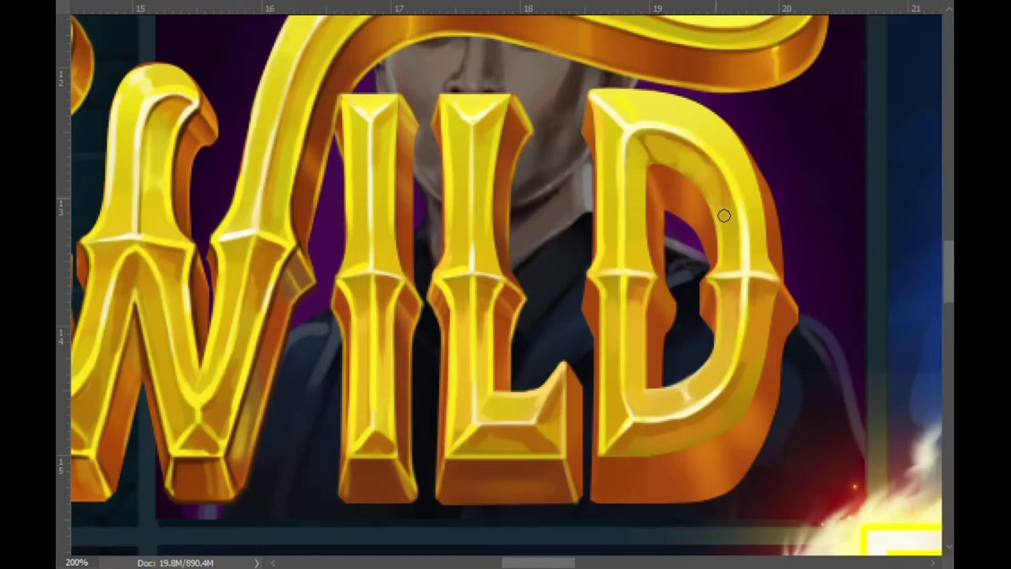
{"action": "scroll", "coordinate": [753, 308], "scroll_direction": "down", "scroll_amount": 1}
{"action": "scroll", "coordinate": [753, 308], "scroll_direction": "down", "scroll_amount": 1}
{"action": "scroll", "coordinate": [671, 299], "scroll_direction": "up", "scroll_amount": 3}
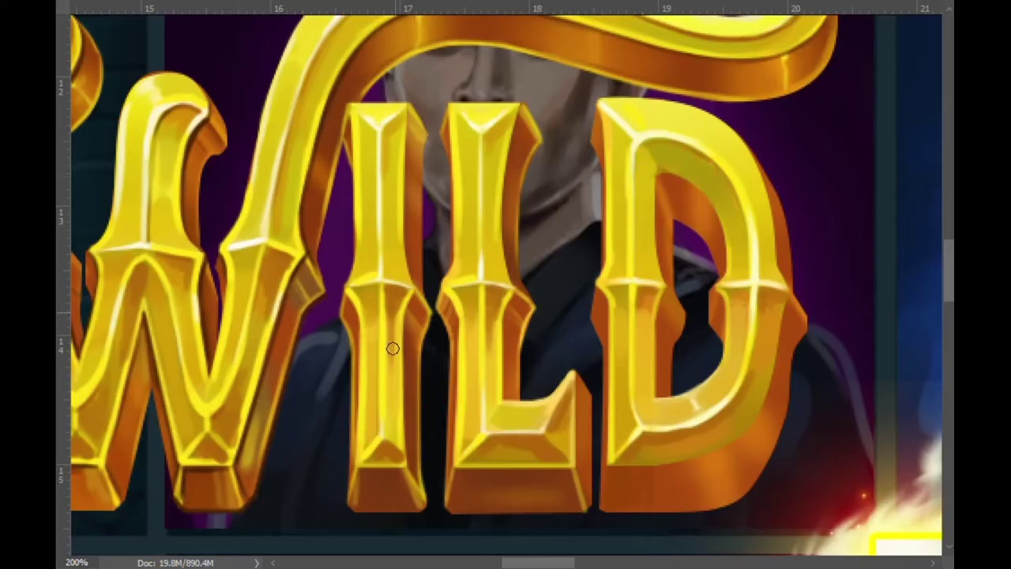
{"action": "scroll", "coordinate": [389, 362], "scroll_direction": "left", "scroll_amount": 2}
{"action": "scroll", "coordinate": [474, 379], "scroll_direction": "down", "scroll_amount": 2}
{"action": "scroll", "coordinate": [514, 387], "scroll_direction": "up", "scroll_amount": 2}
{"action": "scroll", "coordinate": [563, 404], "scroll_direction": "right", "scroll_amount": 1}
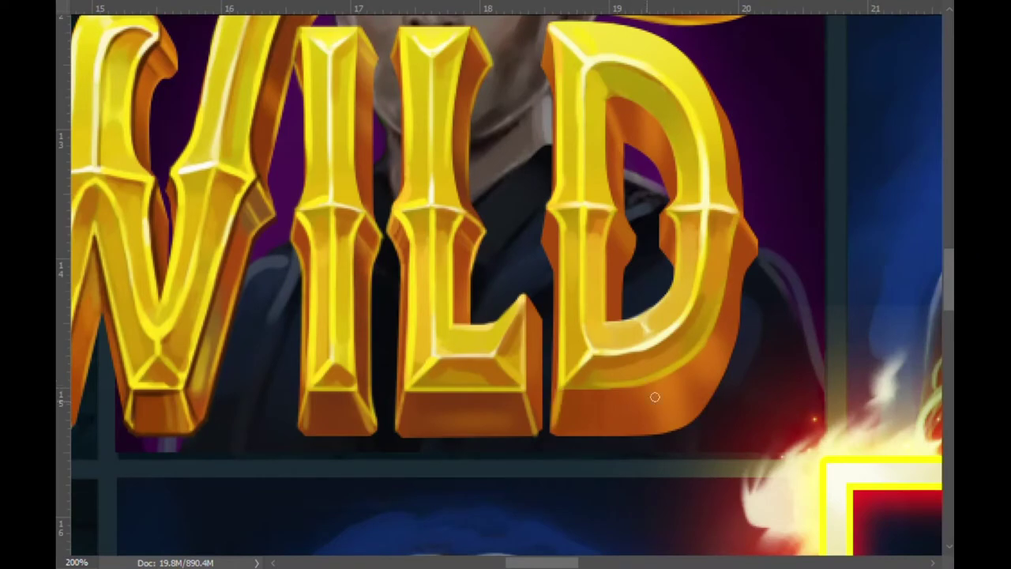
{"action": "scroll", "coordinate": [553, 355], "scroll_direction": "up", "scroll_amount": 2}
{"action": "scroll", "coordinate": [688, 402], "scroll_direction": "left", "scroll_amount": 4}
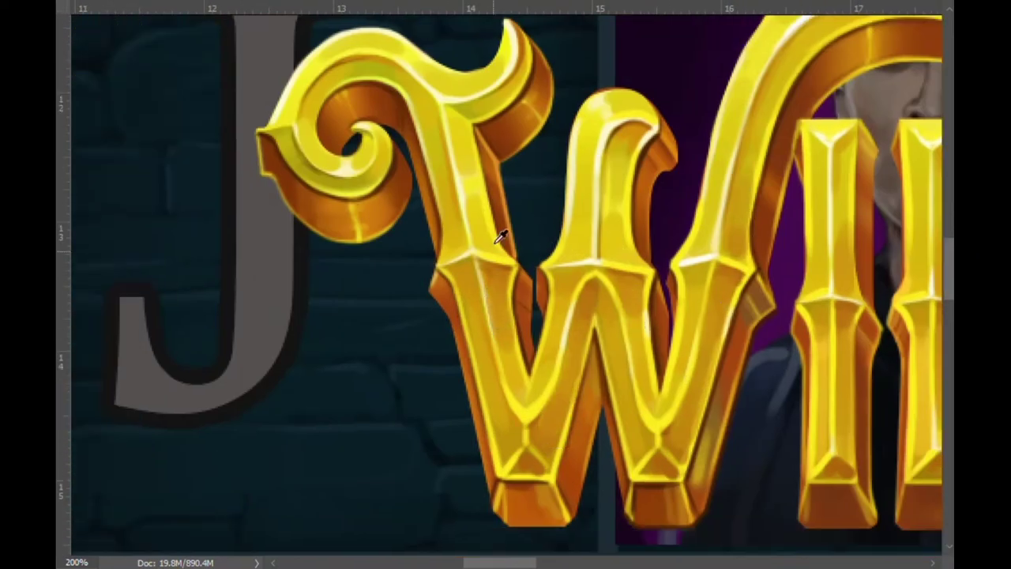
{"action": "scroll", "coordinate": [538, 404], "scroll_direction": "down", "scroll_amount": 2}
{"action": "scroll", "coordinate": [538, 404], "scroll_direction": "down", "scroll_amount": 1}
{"action": "scroll", "coordinate": [339, 316], "scroll_direction": "up", "scroll_amount": 3}
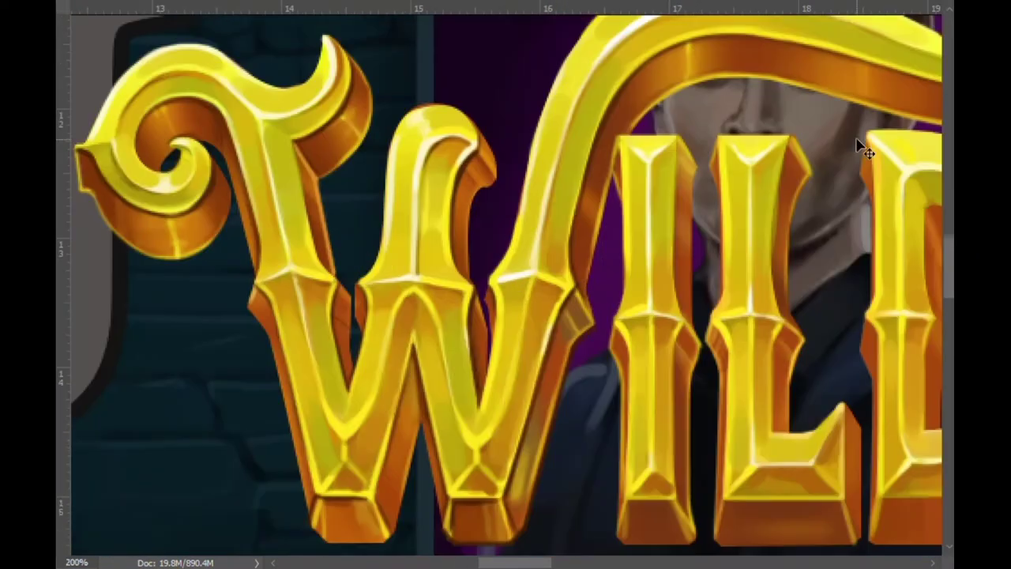
{"action": "scroll", "coordinate": [522, 452], "scroll_direction": "right", "scroll_amount": 2}
{"action": "scroll", "coordinate": [490, 427], "scroll_direction": "left", "scroll_amount": 2}
{"action": "scroll", "coordinate": [490, 332], "scroll_direction": "down", "scroll_amount": 1}
{"action": "scroll", "coordinate": [505, 300], "scroll_direction": "left", "scroll_amount": 1}
{"action": "scroll", "coordinate": [519, 264], "scroll_direction": "down", "scroll_amount": 2}
{"action": "scroll", "coordinate": [653, 98], "scroll_direction": "up", "scroll_amount": 2}
{"action": "scroll", "coordinate": [440, 203], "scroll_direction": "down", "scroll_amount": 1}
{"action": "scroll", "coordinate": [474, 131], "scroll_direction": "up", "scroll_amount": 1}
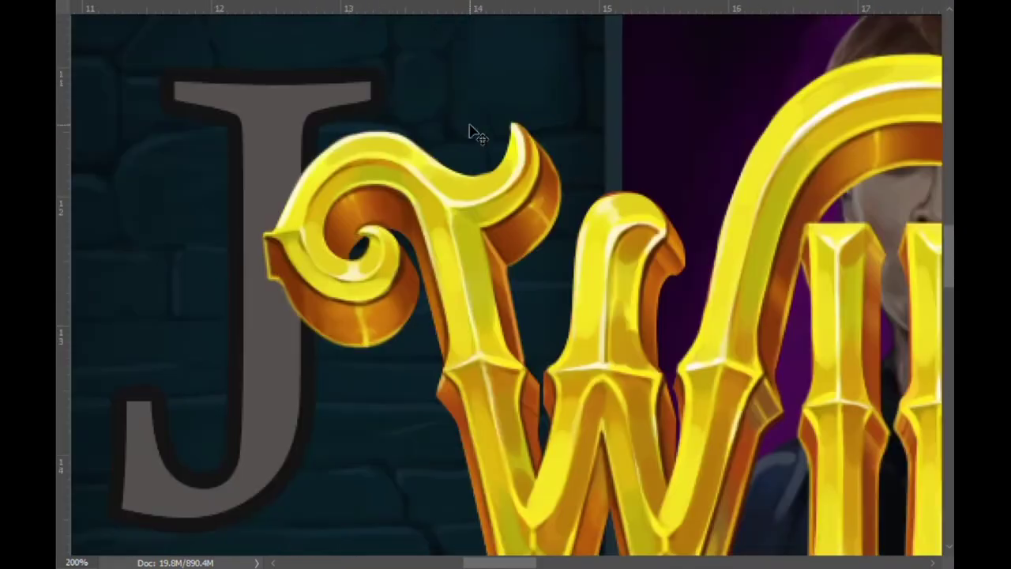
{"action": "scroll", "coordinate": [474, 401], "scroll_direction": "down", "scroll_amount": 2}
{"action": "scroll", "coordinate": [556, 250], "scroll_direction": "up", "scroll_amount": 2}
{"action": "scroll", "coordinate": [555, 249], "scroll_direction": "right", "scroll_amount": 2}
{"action": "scroll", "coordinate": [735, 275], "scroll_direction": "right", "scroll_amount": 1}
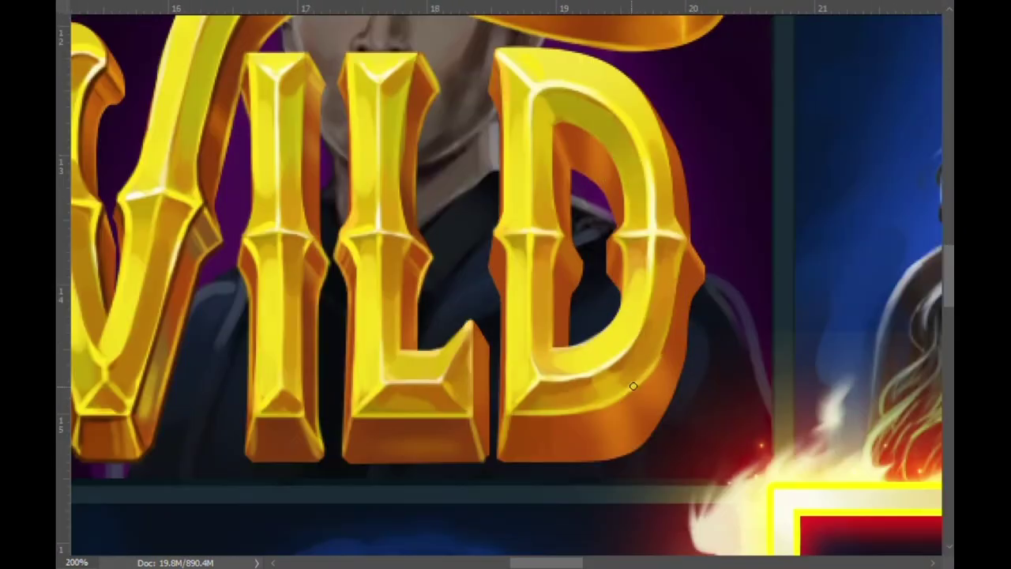
{"action": "scroll", "coordinate": [532, 279], "scroll_direction": "left", "scroll_amount": 1}
{"action": "scroll", "coordinate": [435, 355], "scroll_direction": "left", "scroll_amount": 2}
{"action": "scroll", "coordinate": [435, 355], "scroll_direction": "up", "scroll_amount": 2}
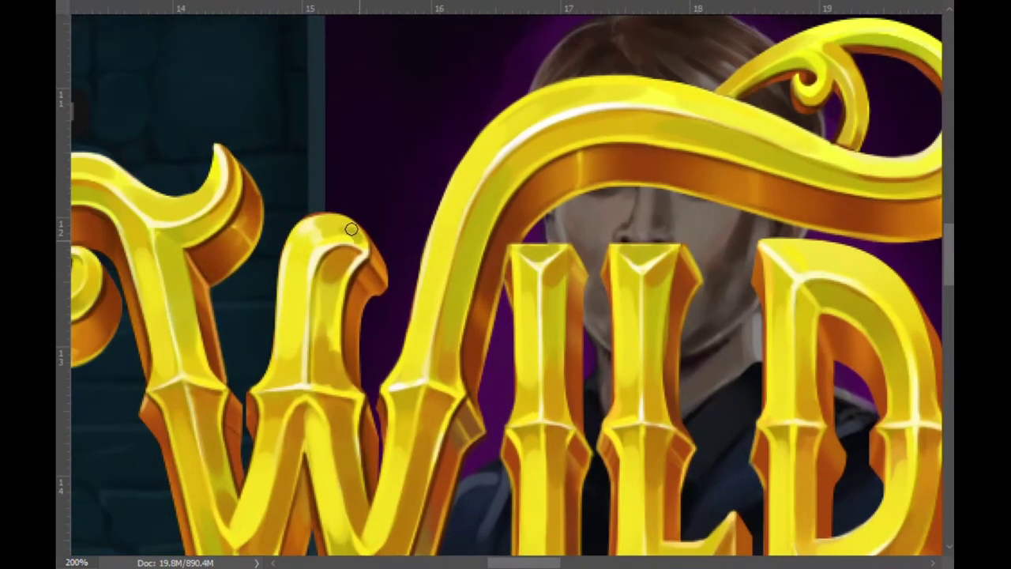
{"action": "scroll", "coordinate": [524, 311], "scroll_direction": "left", "scroll_amount": 1}
{"action": "scroll", "coordinate": [367, 306], "scroll_direction": "up", "scroll_amount": 1}
{"action": "scroll", "coordinate": [523, 192], "scroll_direction": "down", "scroll_amount": 2}
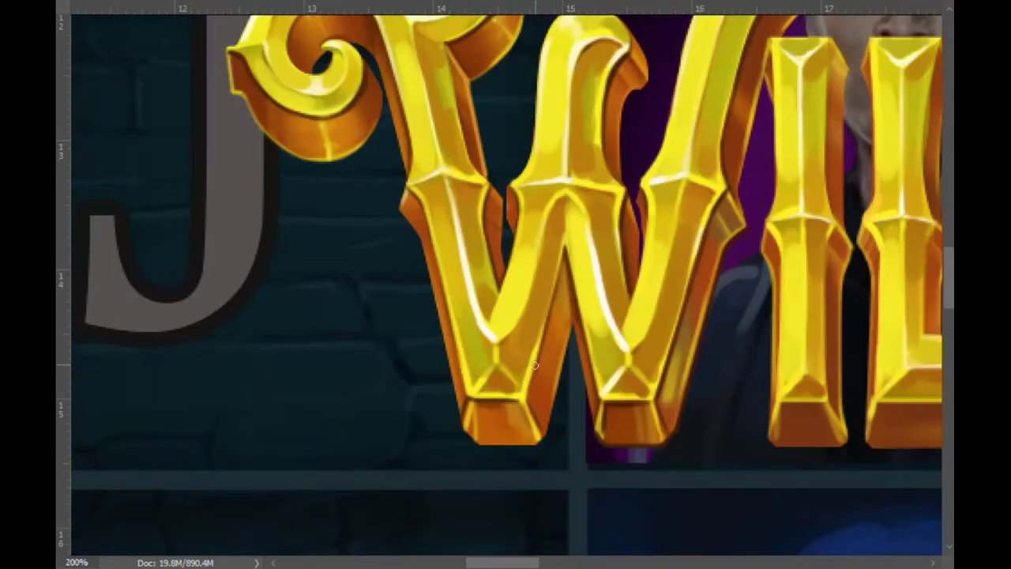
{"action": "scroll", "coordinate": [655, 242], "scroll_direction": "down", "scroll_amount": 1}
{"action": "scroll", "coordinate": [645, 132], "scroll_direction": "up", "scroll_amount": 2}
{"action": "scroll", "coordinate": [644, 237], "scroll_direction": "down", "scroll_amount": 2}
{"action": "scroll", "coordinate": [457, 229], "scroll_direction": "right", "scroll_amount": 2}
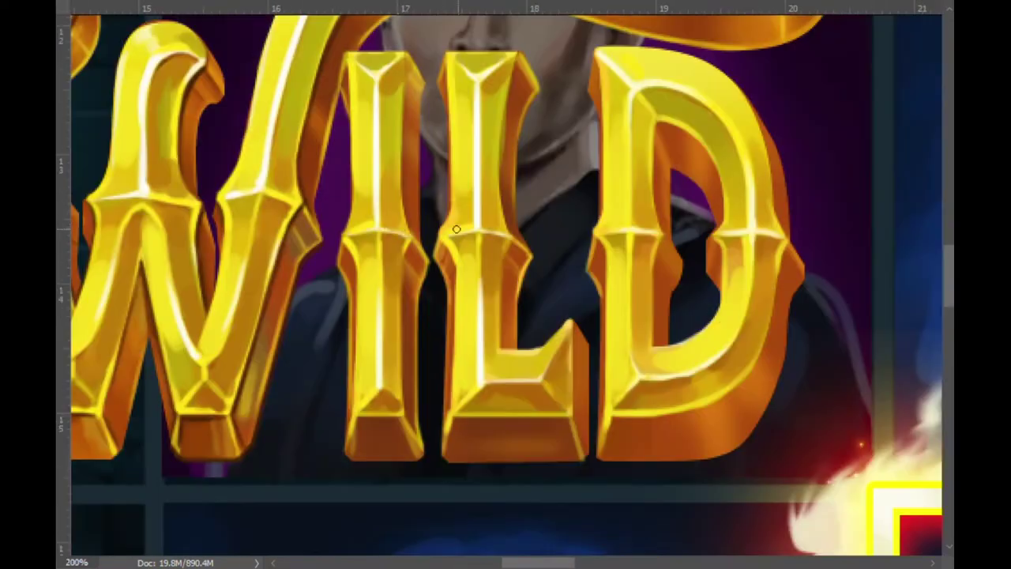
{"action": "scroll", "coordinate": [417, 294], "scroll_direction": "up", "scroll_amount": 2}
{"action": "scroll", "coordinate": [343, 276], "scroll_direction": "down", "scroll_amount": 3}
{"action": "scroll", "coordinate": [474, 356], "scroll_direction": "down", "scroll_amount": 2}
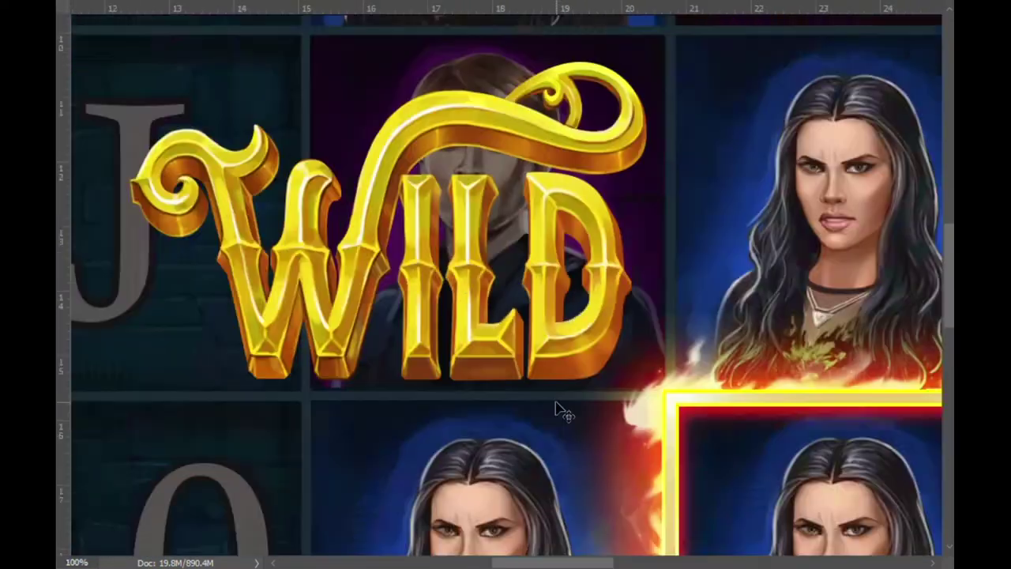
{"action": "scroll", "coordinate": [562, 411], "scroll_direction": "up", "scroll_amount": 4}
{"action": "scroll", "coordinate": [628, 302], "scroll_direction": "down", "scroll_amount": 4}
{"action": "key", "text": "alt+BackSpace"}
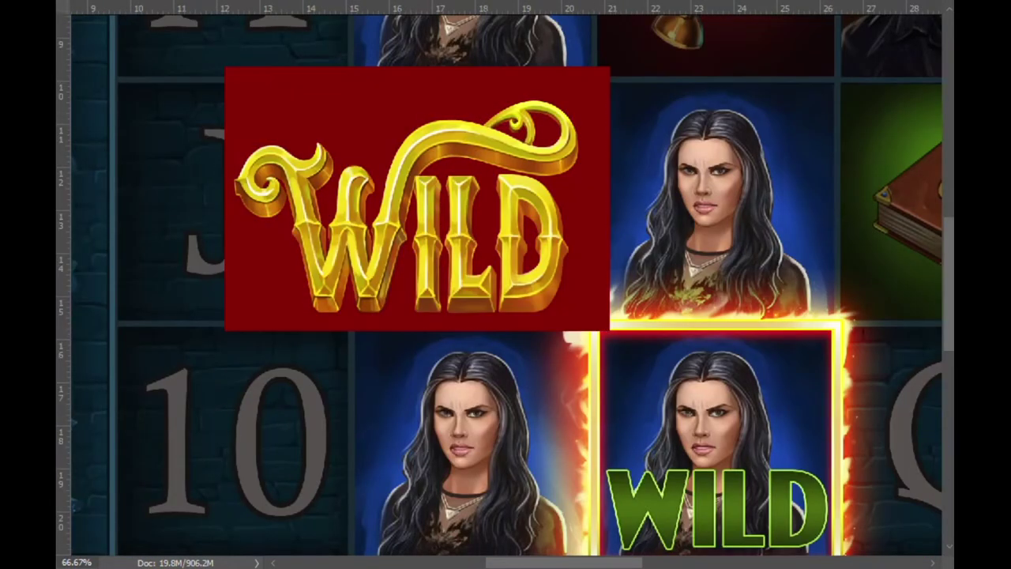
{"action": "scroll", "coordinate": [321, 266], "scroll_direction": "up", "scroll_amount": 3}
{"action": "scroll", "coordinate": [537, 316], "scroll_direction": "down", "scroll_amount": 1}
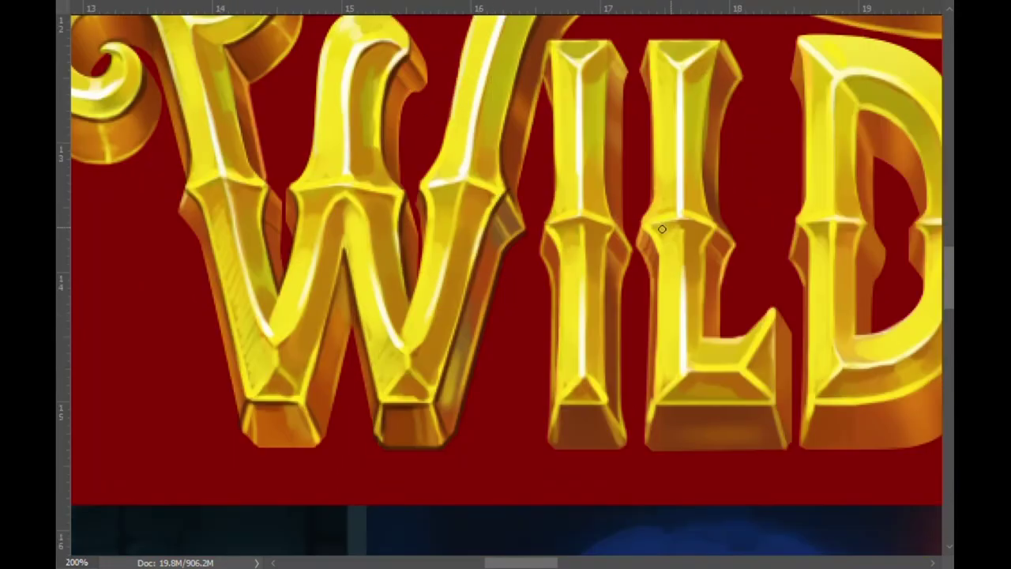
{"action": "scroll", "coordinate": [506, 237], "scroll_direction": "up", "scroll_amount": 1}
{"action": "scroll", "coordinate": [490, 198], "scroll_direction": "down", "scroll_amount": 3}
{"action": "scroll", "coordinate": [479, 156], "scroll_direction": "up", "scroll_amount": 3}
{"action": "scroll", "coordinate": [480, 156], "scroll_direction": "up", "scroll_amount": 1}
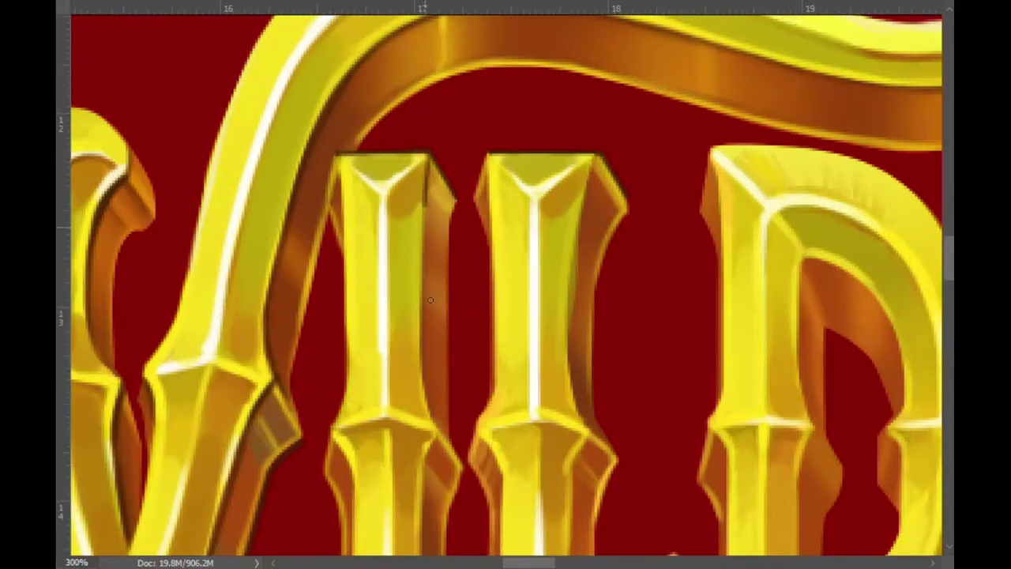
{"action": "scroll", "coordinate": [429, 172], "scroll_direction": "down", "scroll_amount": 1}
{"action": "left_click_drag", "start_coordinate": [796, 462], "coordinate": [563, 475]}
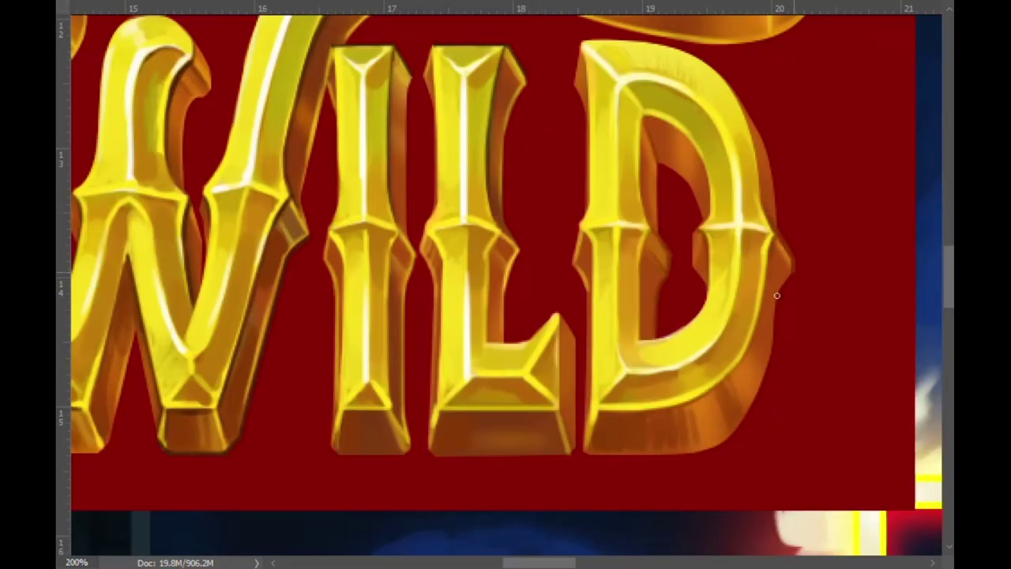
{"action": "key", "text": "shift"}
{"action": "scroll", "coordinate": [715, 197], "scroll_direction": "up", "scroll_amount": 1}
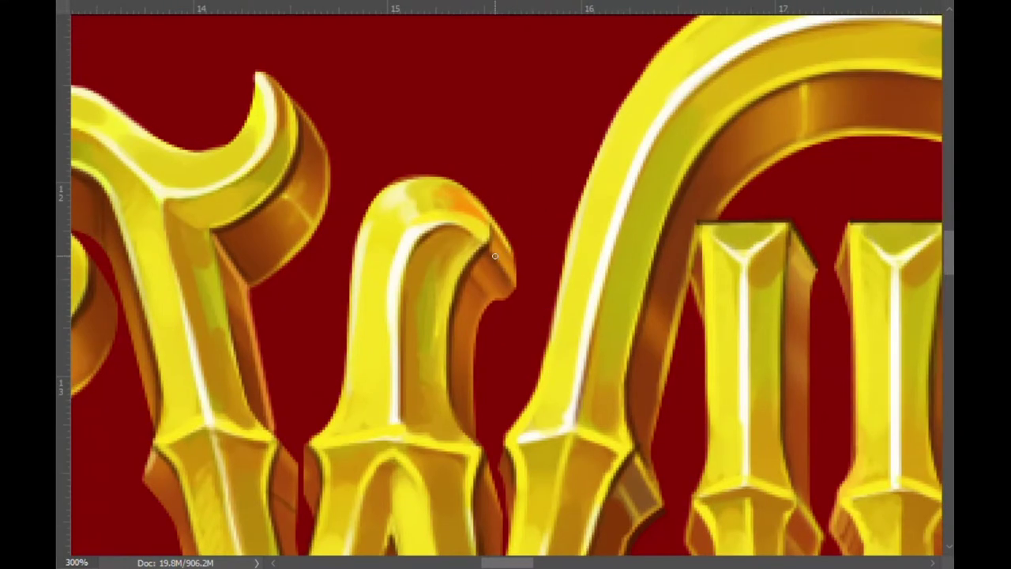
{"action": "scroll", "coordinate": [355, 315], "scroll_direction": "left", "scroll_amount": 5}
{"action": "mouse_move", "coordinate": [741, 262]}
{"action": "left_mouse_down"}
{"action": "mouse_move", "coordinate": [627, 95]}
{"action": "mouse_move", "coordinate": [425, 305]}
{"action": "left_mouse_up"}
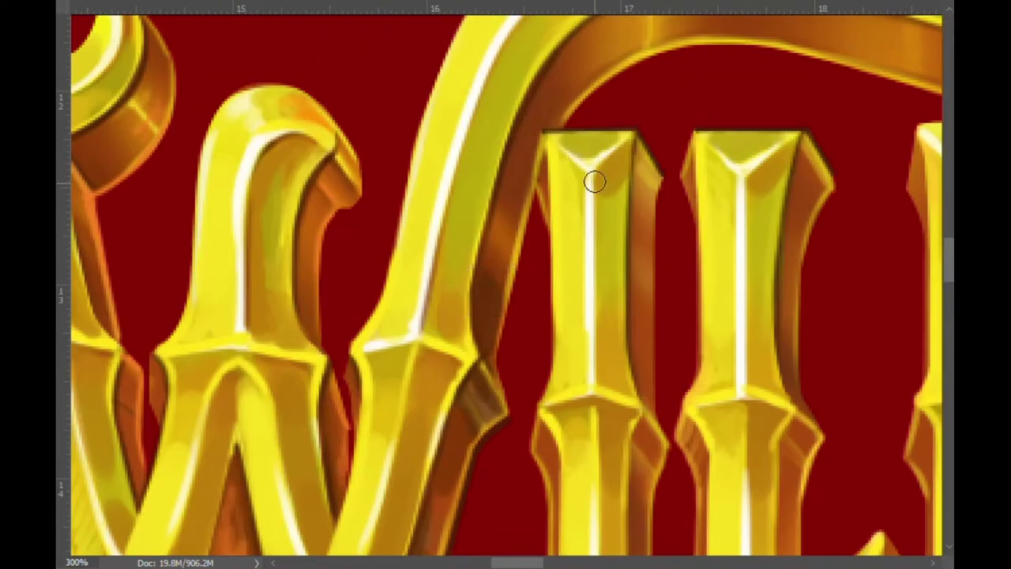
{"action": "mouse_move", "coordinate": [594, 181]}
{"action": "left_mouse_down"}
{"action": "mouse_move", "coordinate": [819, 165]}
{"action": "mouse_move", "coordinate": [362, 237]}
{"action": "left_mouse_up"}
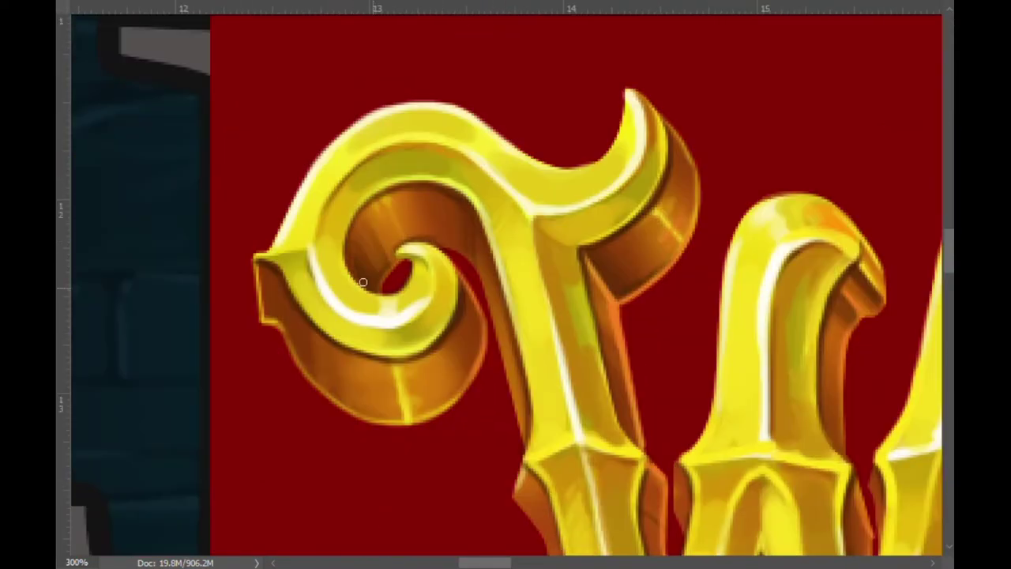
{"action": "scroll", "coordinate": [532, 412], "scroll_direction": "down", "scroll_amount": 1}
{"action": "left_click_drag", "start_coordinate": [405, 230], "coordinate": [437, 348]}
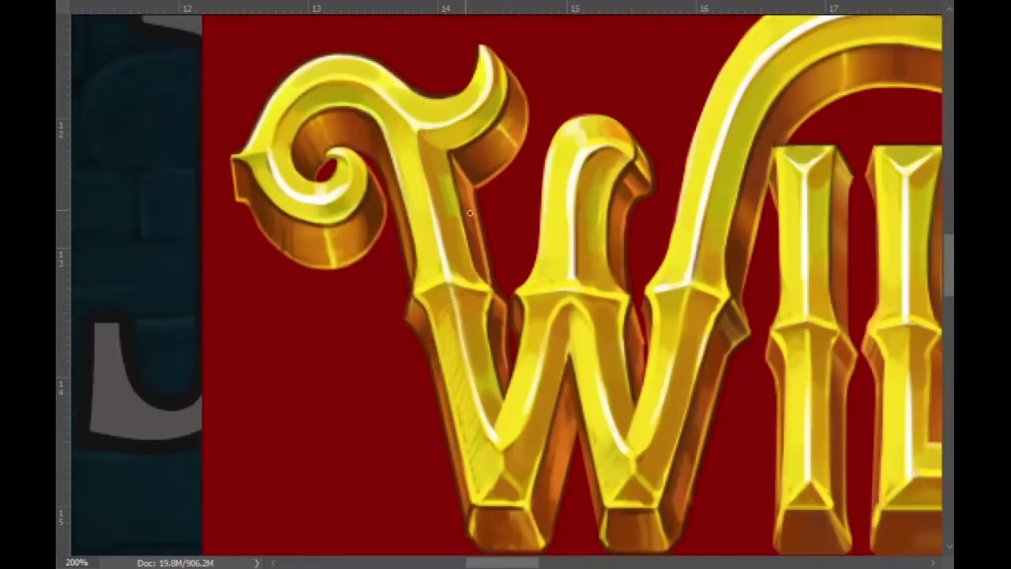
{"action": "left_click_drag", "start_coordinate": [686, 203], "coordinate": [481, 462]}
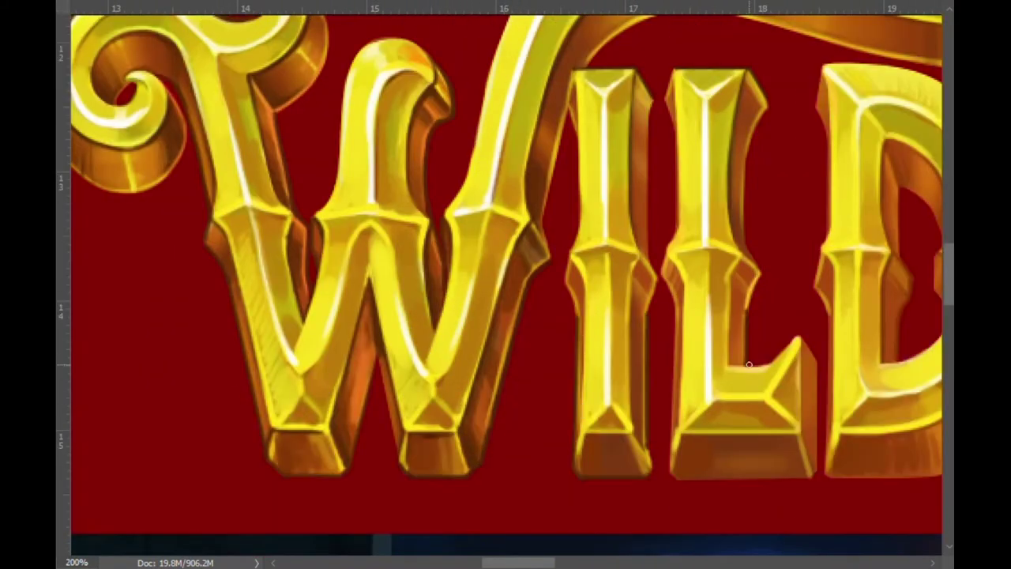
{"action": "scroll", "coordinate": [749, 365], "scroll_direction": "up", "scroll_amount": 3}
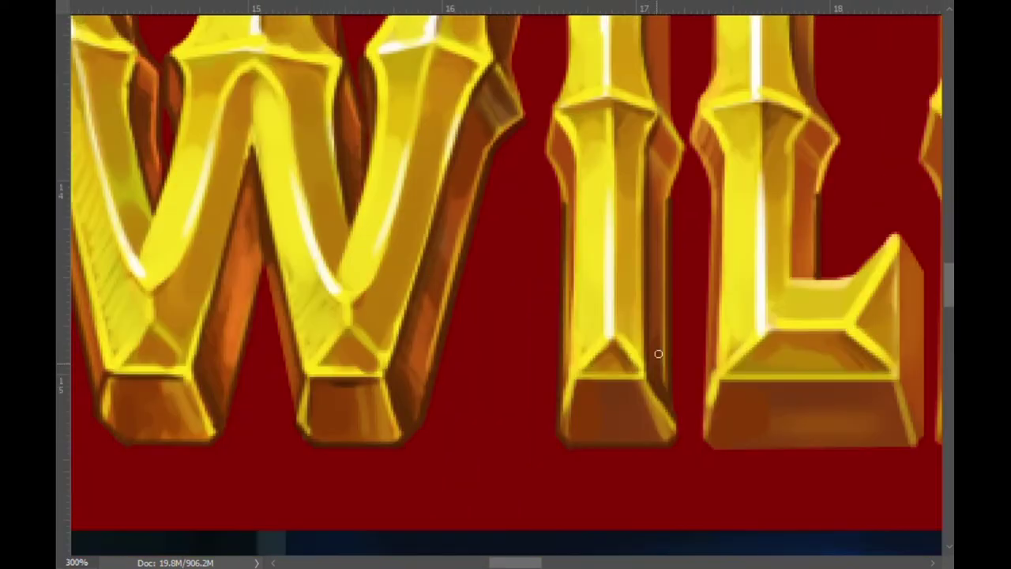
{"action": "left_click_drag", "start_coordinate": [658, 354], "coordinate": [617, 405]}
{"action": "left_click_drag", "start_coordinate": [452, 410], "coordinate": [593, 372]}
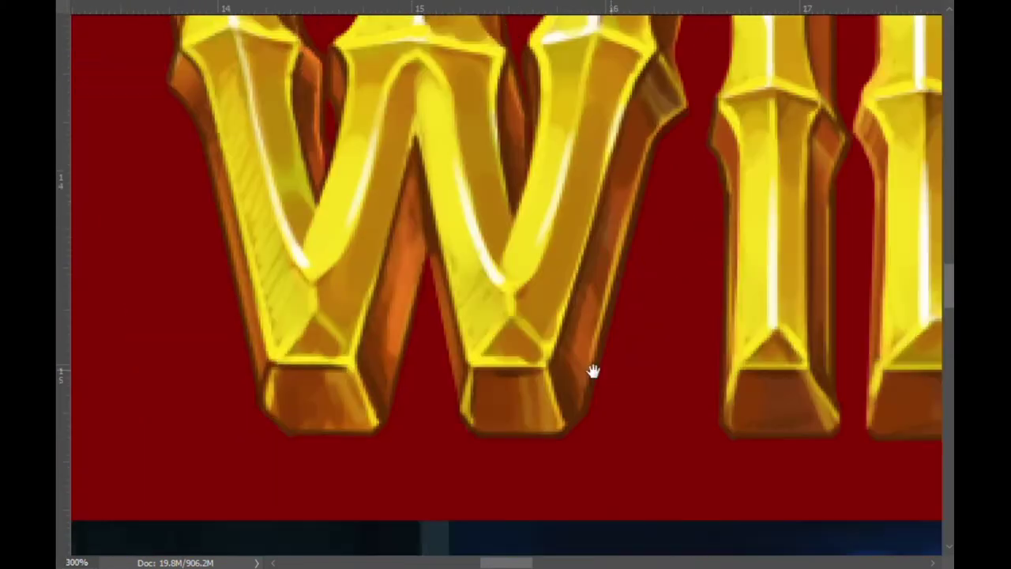
{"action": "left_click_drag", "start_coordinate": [386, 294], "coordinate": [664, 326]}
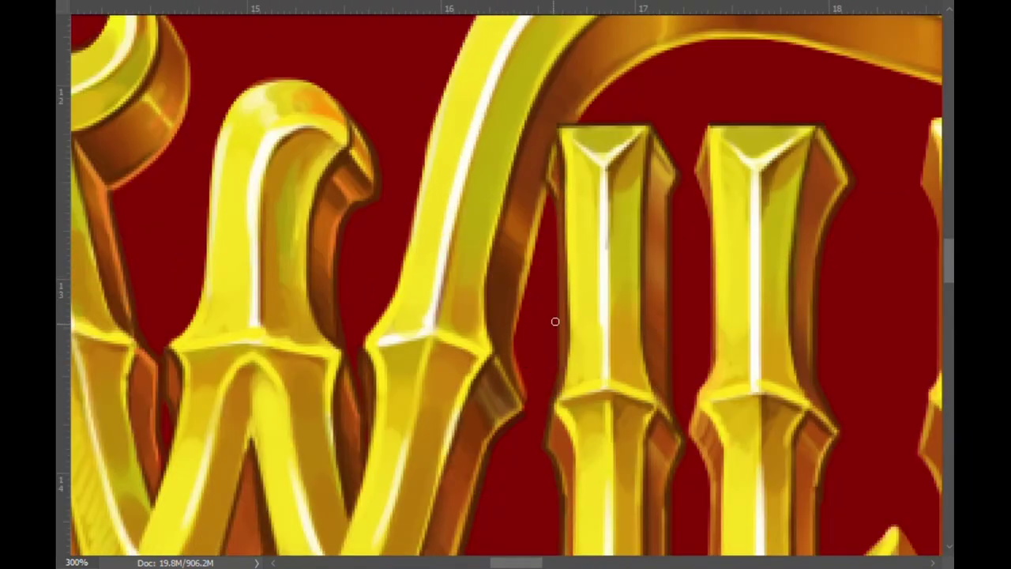
{"action": "mouse_move", "coordinate": [555, 322]}
{"action": "left_mouse_down"}
{"action": "mouse_move", "coordinate": [648, 282]}
{"action": "mouse_move", "coordinate": [616, 474]}
{"action": "mouse_move", "coordinate": [506, 443]}
{"action": "left_mouse_up"}
{"action": "key", "text": "ctrl+minus"}
{"action": "key", "text": "ctrl+minus"}
{"action": "key", "text": "ctrl+minus"}
{"action": "scroll", "coordinate": [502, 380], "scroll_direction": "up", "scroll_amount": 3}
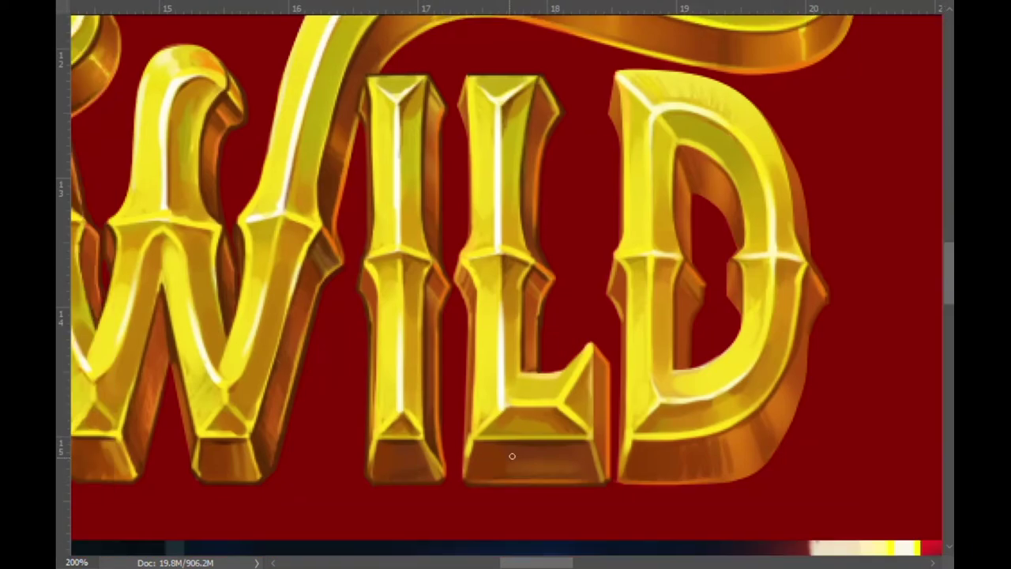
{"action": "scroll", "coordinate": [501, 379], "scroll_direction": "up", "scroll_amount": 2}
{"action": "scroll", "coordinate": [502, 379], "scroll_direction": "down", "scroll_amount": 5}
{"action": "scroll", "coordinate": [502, 418], "scroll_direction": "up", "scroll_amount": 4}
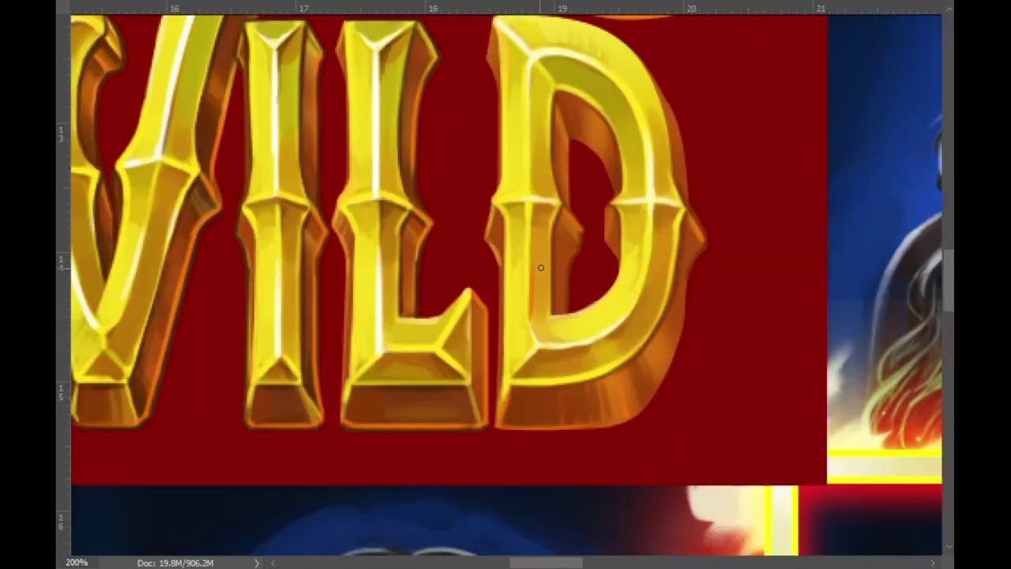
{"action": "scroll", "coordinate": [439, 264], "scroll_direction": "up", "scroll_amount": 1}
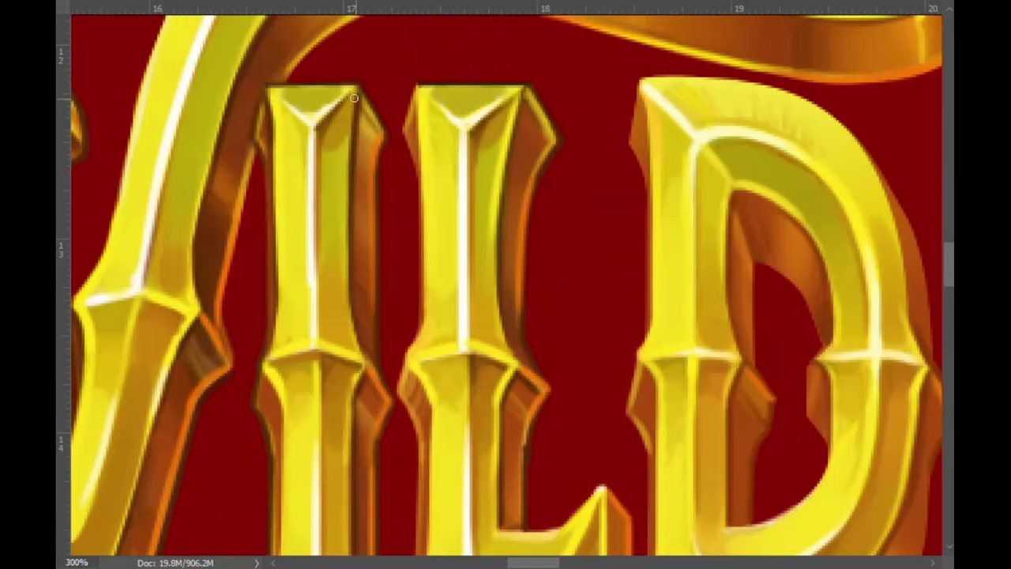
{"action": "scroll", "coordinate": [792, 256], "scroll_direction": "up", "scroll_amount": 5}
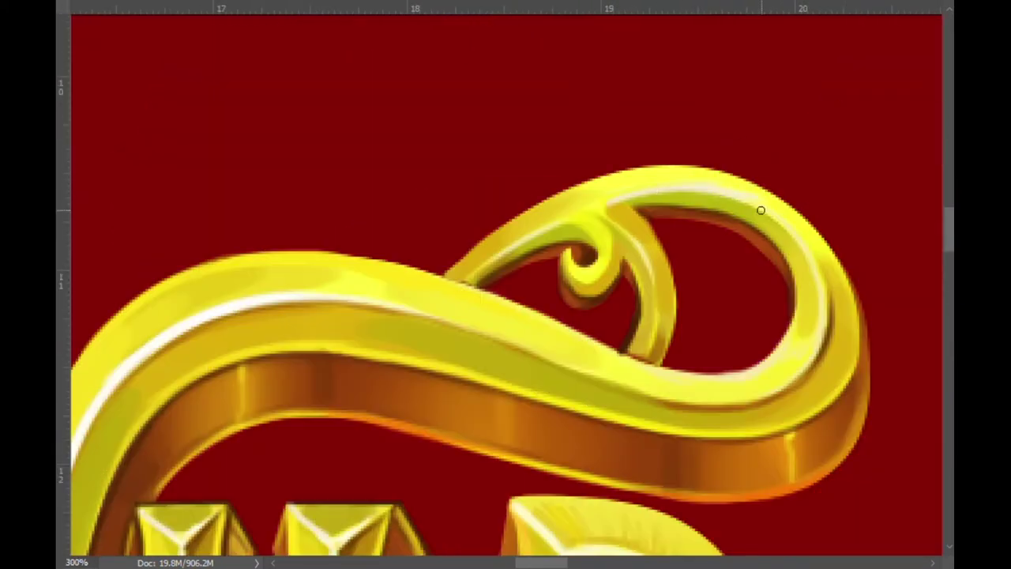
{"action": "scroll", "coordinate": [765, 399], "scroll_direction": "down", "scroll_amount": 3}
{"action": "scroll", "coordinate": [478, 270], "scroll_direction": "up", "scroll_amount": 3}
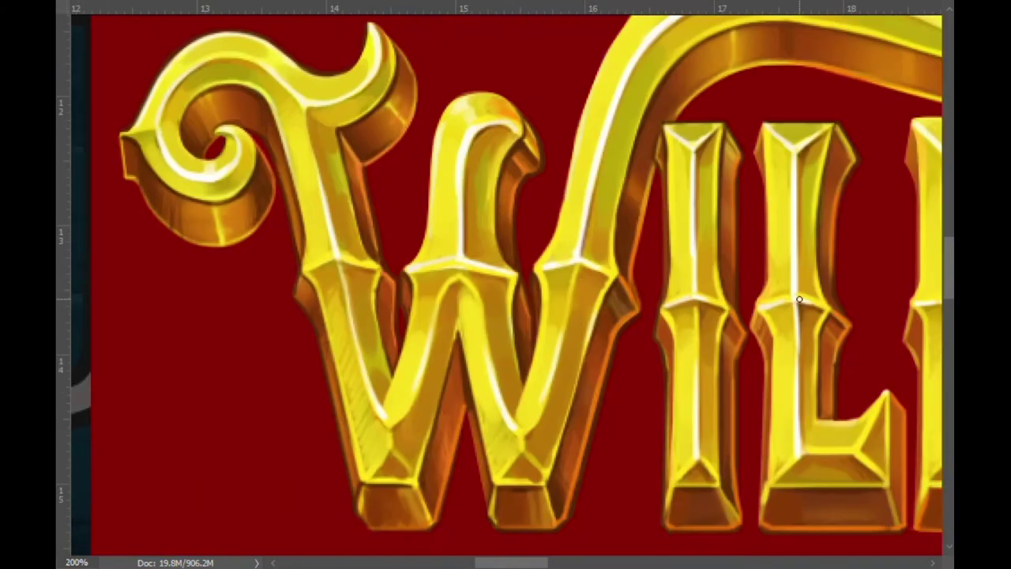
{"action": "scroll", "coordinate": [478, 270], "scroll_direction": "up", "scroll_amount": 3}
{"action": "scroll", "coordinate": [406, 277], "scroll_direction": "down", "scroll_amount": 1}
{"action": "scroll", "coordinate": [357, 174], "scroll_direction": "right", "scroll_amount": 5}
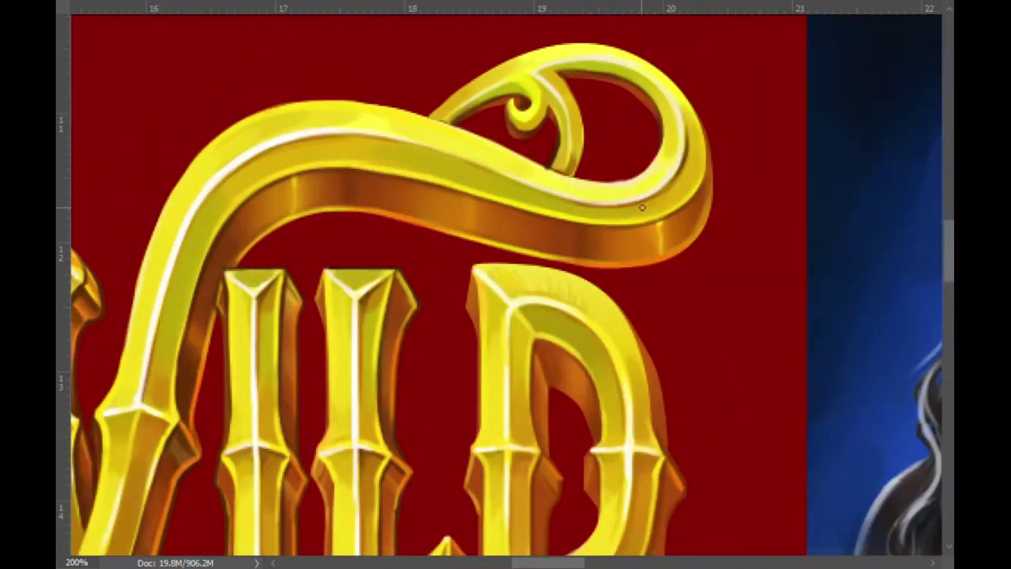
{"action": "scroll", "coordinate": [724, 293], "scroll_direction": "down", "scroll_amount": 5}
{"action": "scroll", "coordinate": [724, 293], "scroll_direction": "up", "scroll_amount": 3}
{"action": "scroll", "coordinate": [482, 324], "scroll_direction": "left", "scroll_amount": 5}
{"action": "scroll", "coordinate": [436, 424], "scroll_direction": "left", "scroll_amount": 2}
{"action": "scroll", "coordinate": [851, 406], "scroll_direction": "right", "scroll_amount": 6}
{"action": "scroll", "coordinate": [730, 223], "scroll_direction": "up", "scroll_amount": 1}
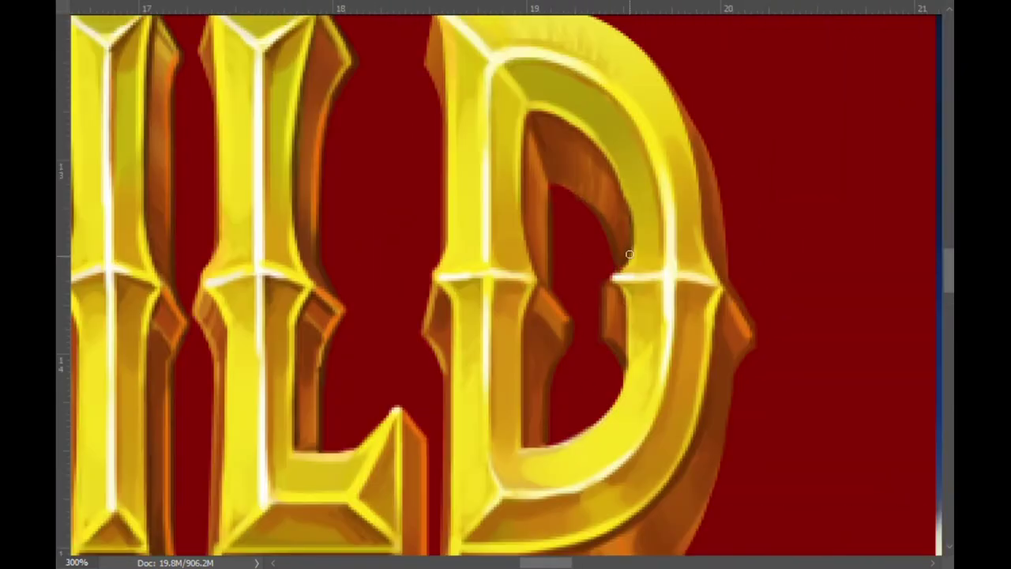
{"action": "scroll", "coordinate": [555, 387], "scroll_direction": "up", "scroll_amount": 1}
{"action": "scroll", "coordinate": [384, 532], "scroll_direction": "left", "scroll_amount": 3}
{"action": "scroll", "coordinate": [717, 332], "scroll_direction": "left", "scroll_amount": 3}
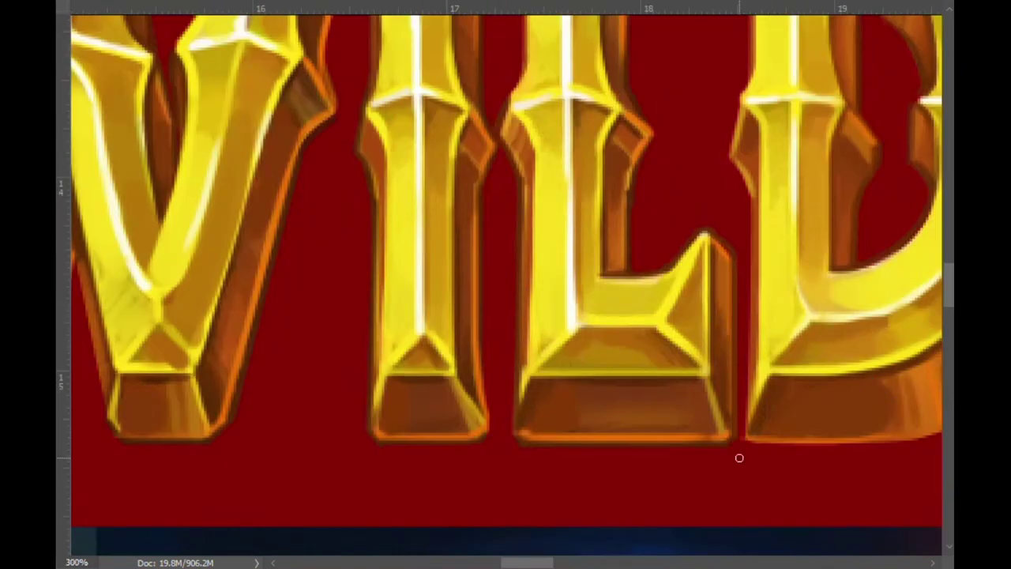
{"action": "scroll", "coordinate": [293, 390], "scroll_direction": "left", "scroll_amount": 4}
{"action": "scroll", "coordinate": [293, 390], "scroll_direction": "down", "scroll_amount": 1}
{"action": "scroll", "coordinate": [377, 383], "scroll_direction": "right", "scroll_amount": 8}
{"action": "scroll", "coordinate": [377, 383], "scroll_direction": "up", "scroll_amount": 1}
{"action": "scroll", "coordinate": [624, 316], "scroll_direction": "up", "scroll_amount": 2}
{"action": "scroll", "coordinate": [598, 273], "scroll_direction": "right", "scroll_amount": 4}
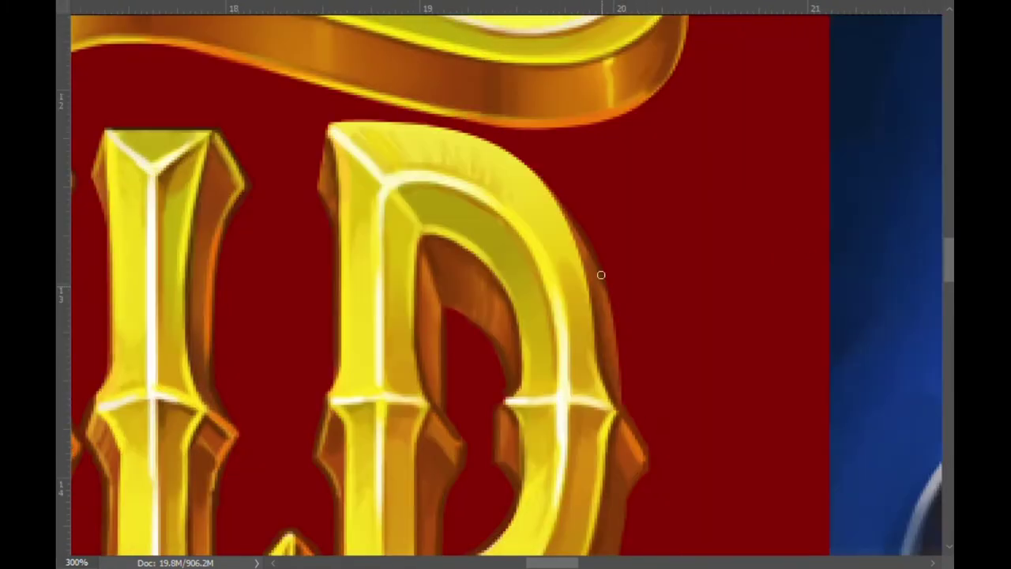
{"action": "scroll", "coordinate": [567, 127], "scroll_direction": "down", "scroll_amount": 1}
{"action": "scroll", "coordinate": [565, 313], "scroll_direction": "down", "scroll_amount": 1}
{"action": "scroll", "coordinate": [565, 314], "scroll_direction": "up", "scroll_amount": 1}
{"action": "scroll", "coordinate": [494, 473], "scroll_direction": "left", "scroll_amount": 3}
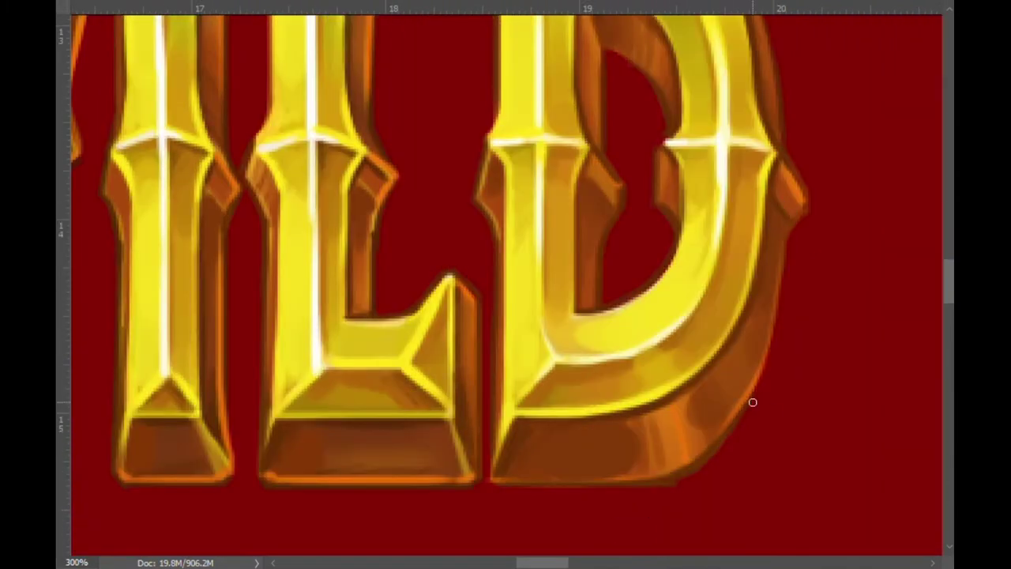
{"action": "scroll", "coordinate": [761, 407], "scroll_direction": "down", "scroll_amount": 2}
{"action": "scroll", "coordinate": [611, 413], "scroll_direction": "down", "scroll_amount": 1}
{"action": "scroll", "coordinate": [611, 412], "scroll_direction": "left", "scroll_amount": 2}
{"action": "scroll", "coordinate": [474, 356], "scroll_direction": "left", "scroll_amount": 2}
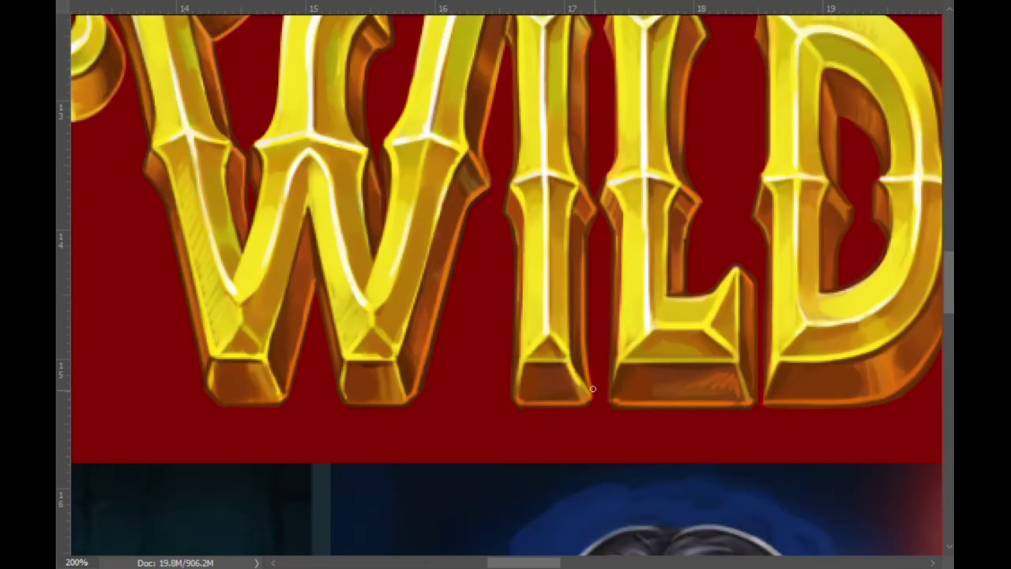
{"action": "scroll", "coordinate": [255, 269], "scroll_direction": "left", "scroll_amount": 1}
{"action": "scroll", "coordinate": [357, 404], "scroll_direction": "right", "scroll_amount": 3}
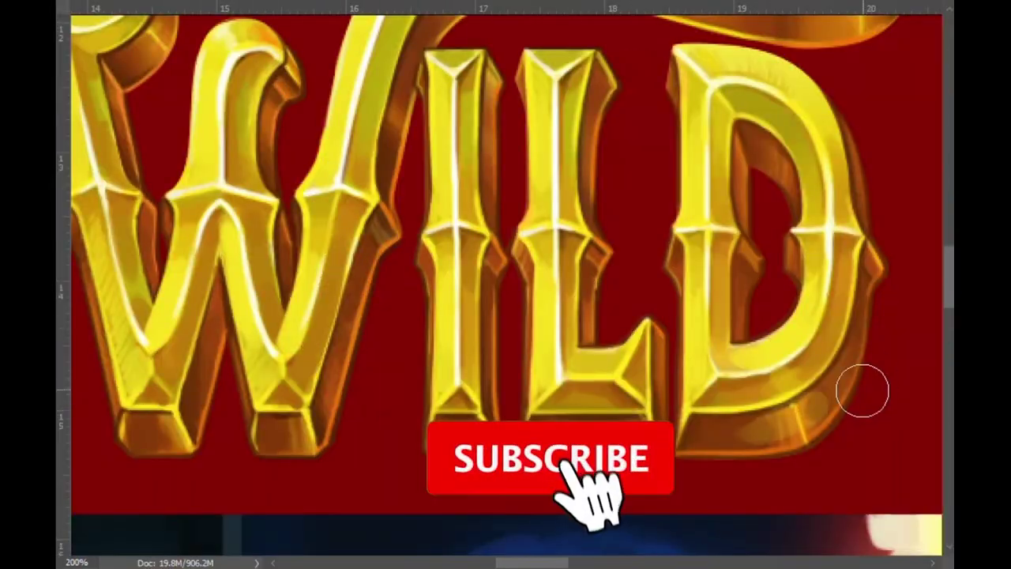
{"action": "scroll", "coordinate": [862, 390], "scroll_direction": "left", "scroll_amount": 3}
{"action": "scroll", "coordinate": [862, 391], "scroll_direction": "up", "scroll_amount": 1}
{"action": "scroll", "coordinate": [793, 204], "scroll_direction": "right", "scroll_amount": 3}
{"action": "scroll", "coordinate": [316, 264], "scroll_direction": "left", "scroll_amount": 3}
{"action": "scroll", "coordinate": [898, 307], "scroll_direction": "down", "scroll_amount": 2}
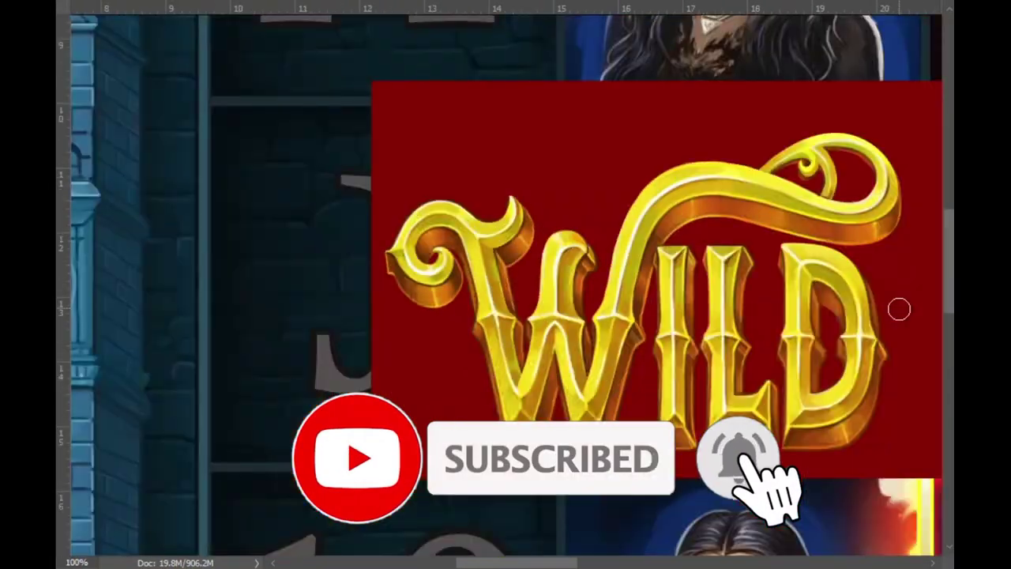
Step: Move the red WILD tile into the flaming centre reel position on the full slot screen
{"action": "scroll", "coordinate": [537, 280], "scroll_direction": "up", "scroll_amount": 2}
{"action": "scroll", "coordinate": [681, 336], "scroll_direction": "down", "scroll_amount": 2}
{"action": "scroll", "coordinate": [730, 362], "scroll_direction": "down", "scroll_amount": 2}
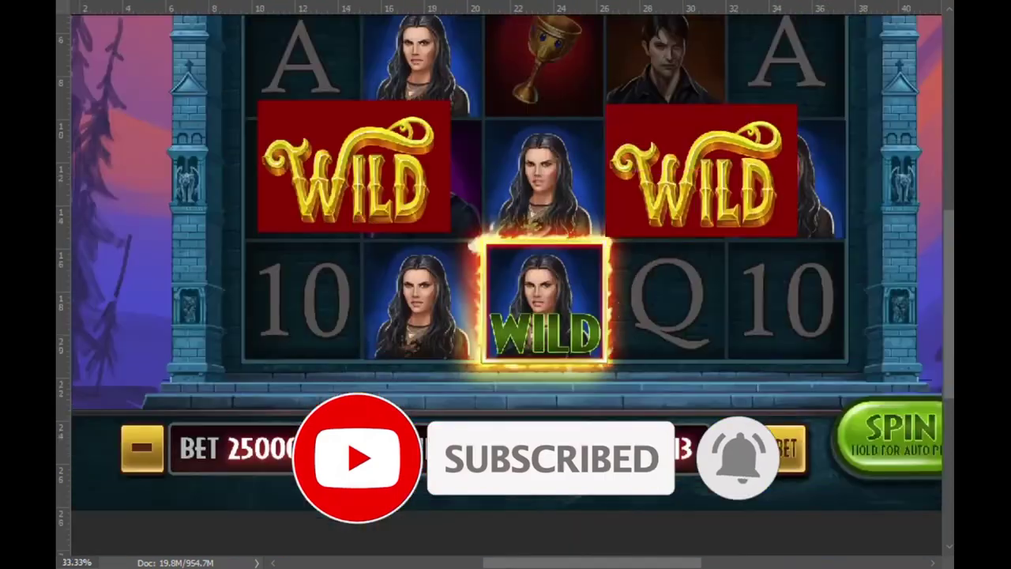
{"action": "left_click_drag", "start_coordinate": [769, 163], "coordinate": [615, 297]}
{"action": "scroll", "coordinate": [569, 300], "scroll_direction": "up", "scroll_amount": 2}
{"action": "scroll", "coordinate": [568, 300], "scroll_direction": "up", "scroll_amount": 1}
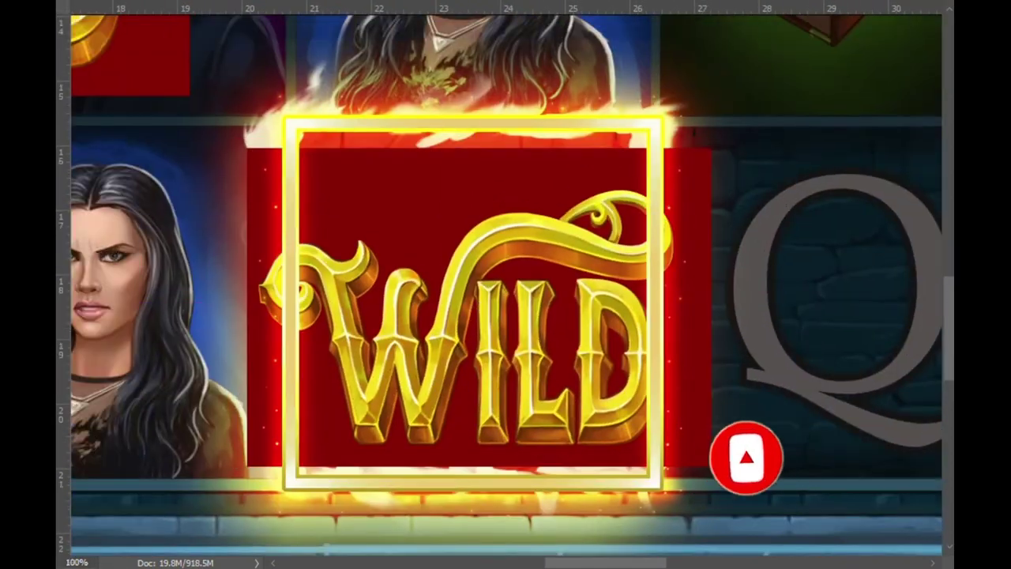